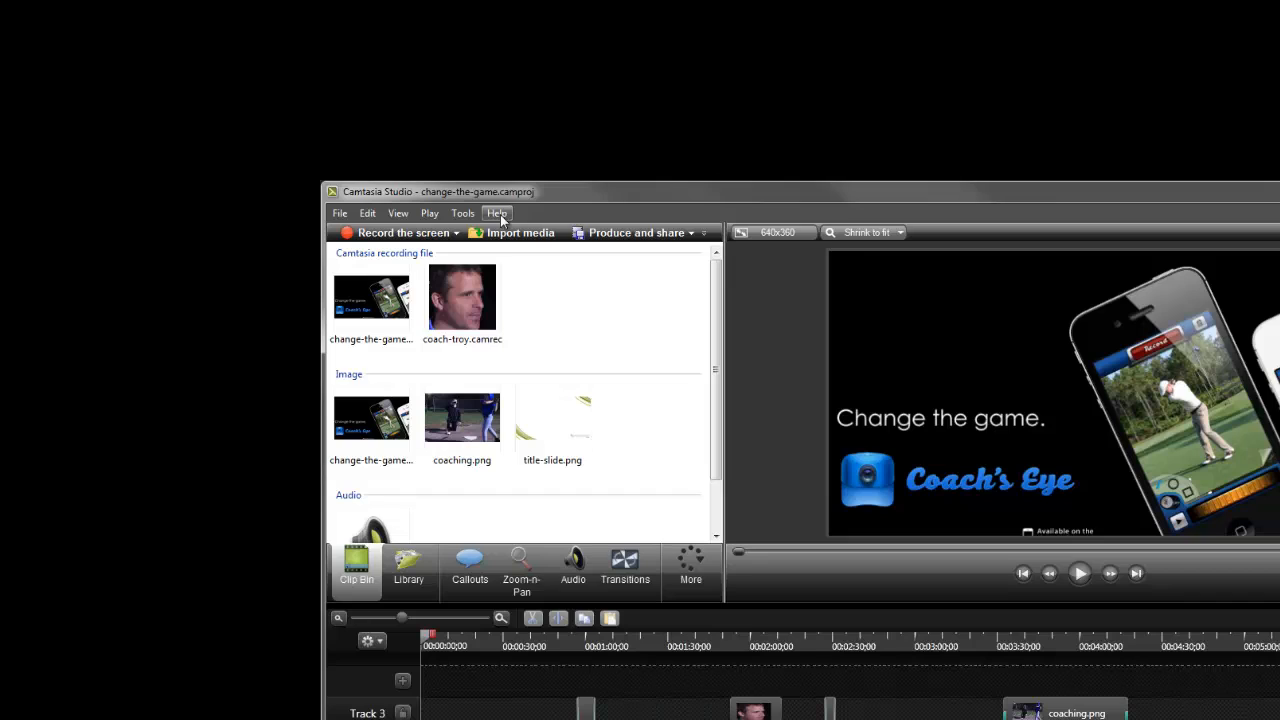
click(500, 214)
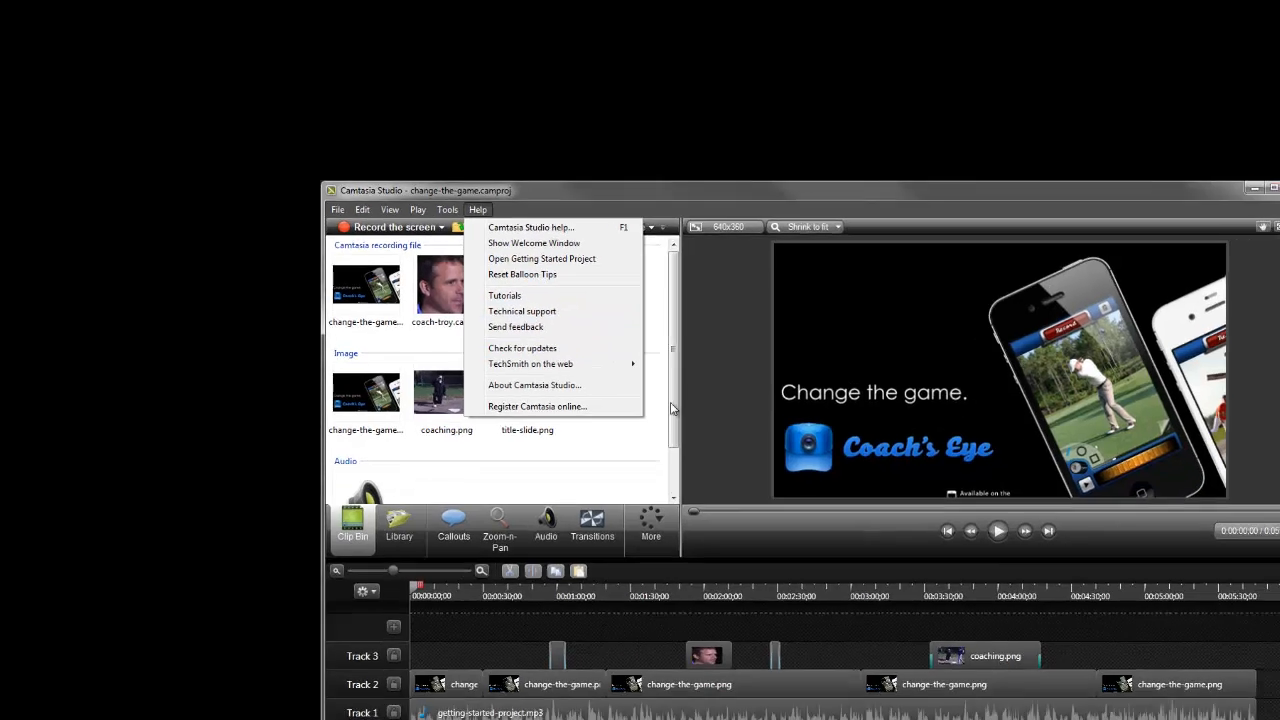
click(748, 465)
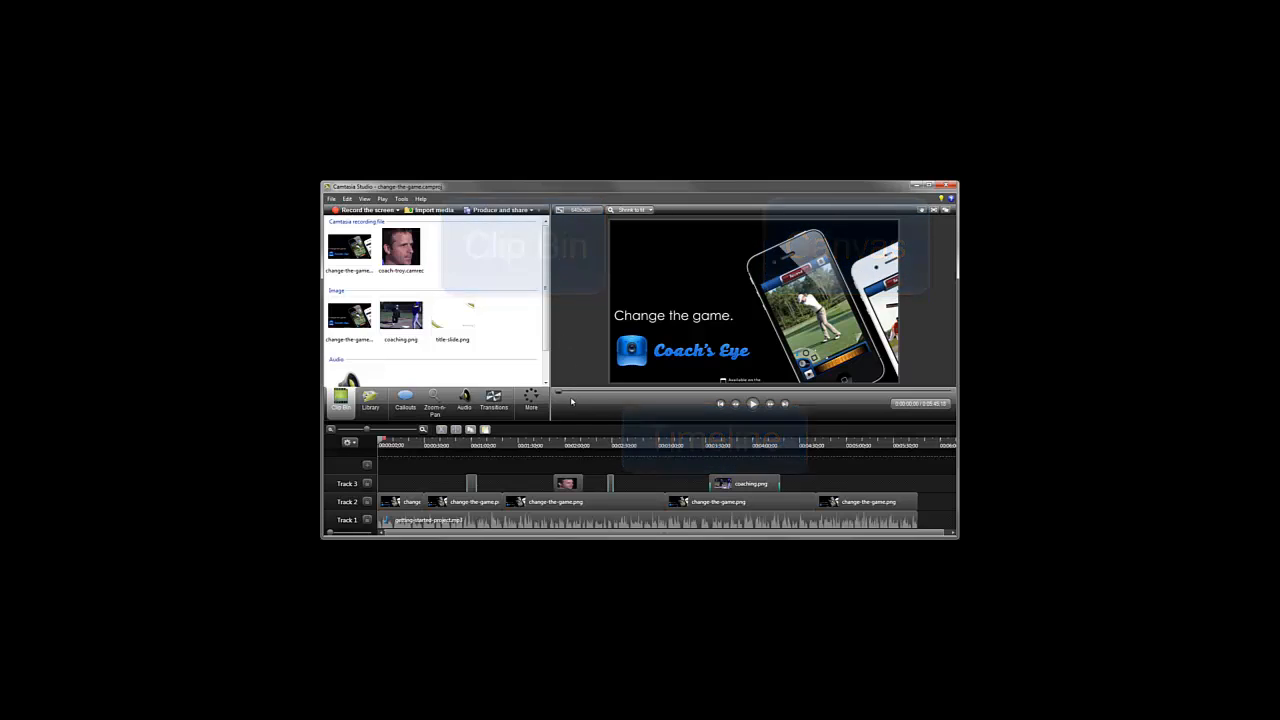
- Go to about 2:04 on the timeline, shrink the coach portrait clip and place it above the "Change the game." text on the canvas
click(572, 443)
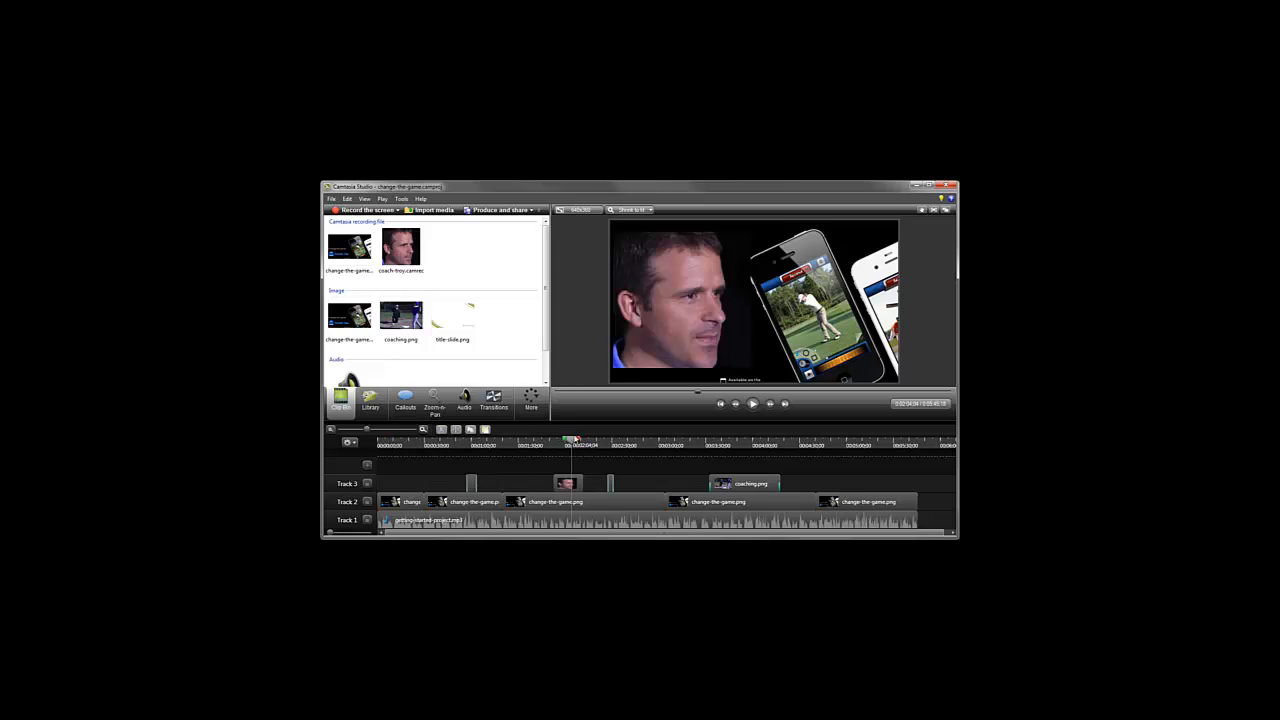
click(659, 341)
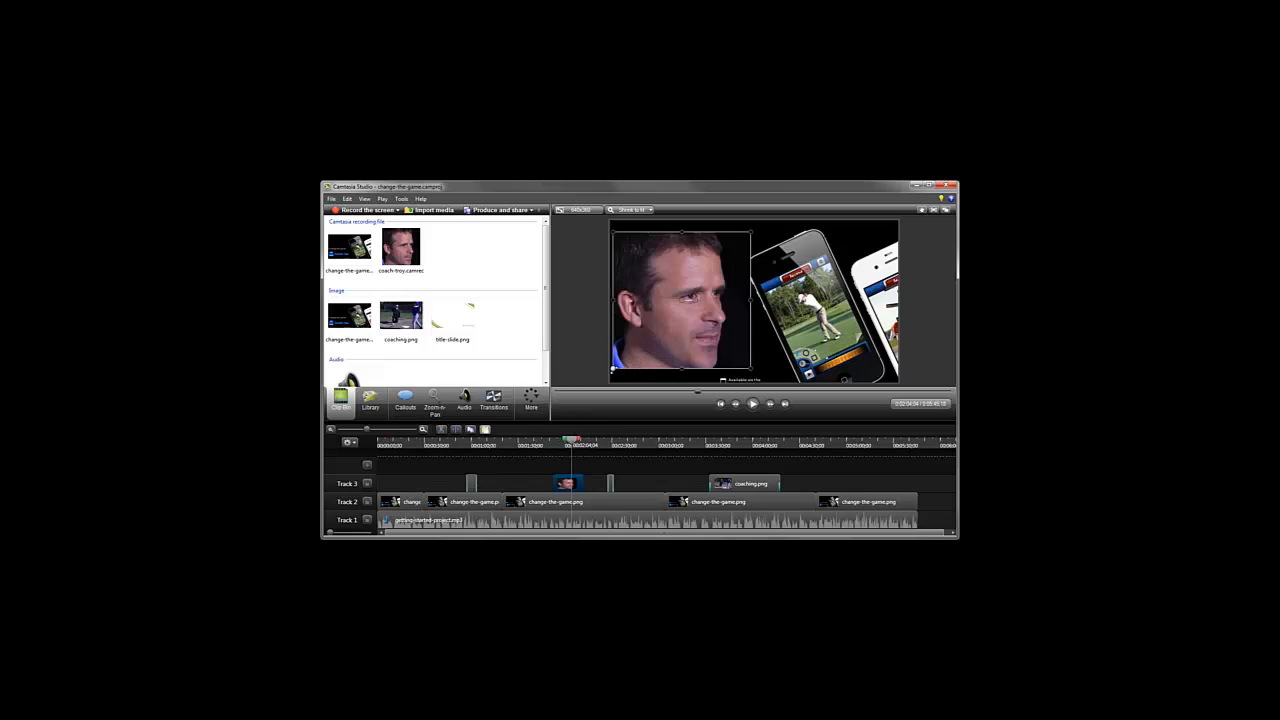
drag(613, 369, 647, 285)
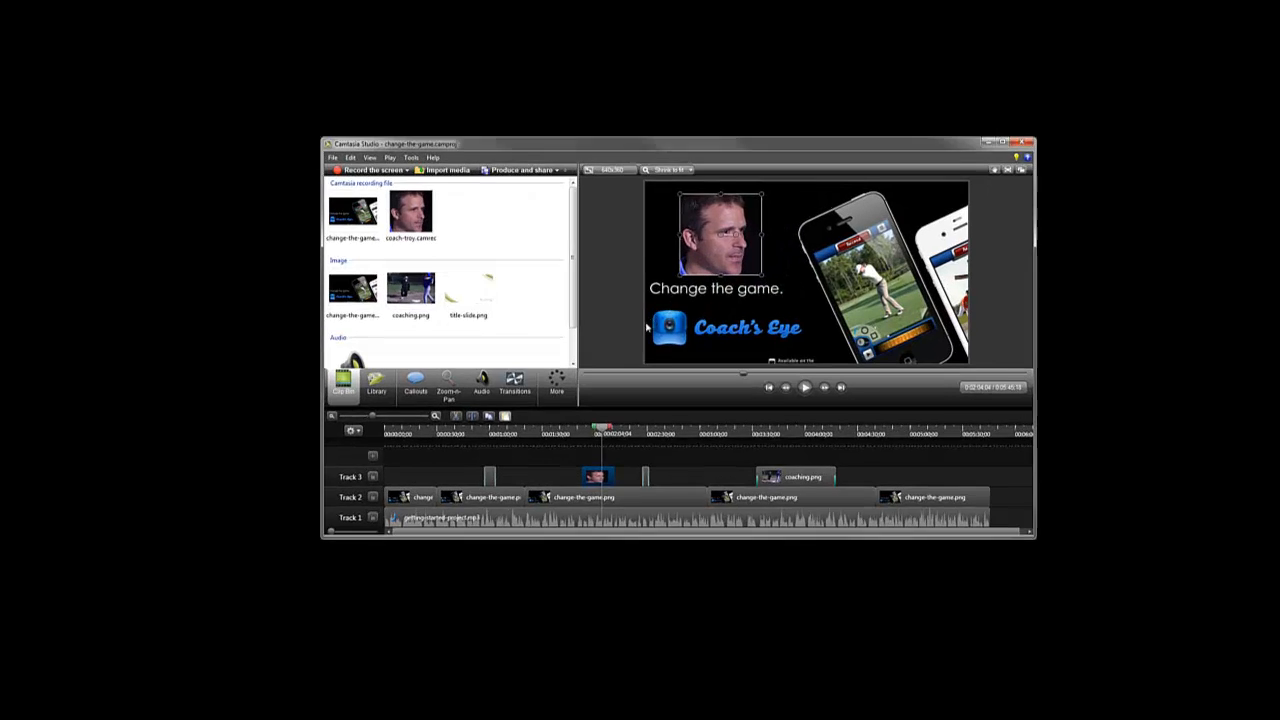
click(637, 336)
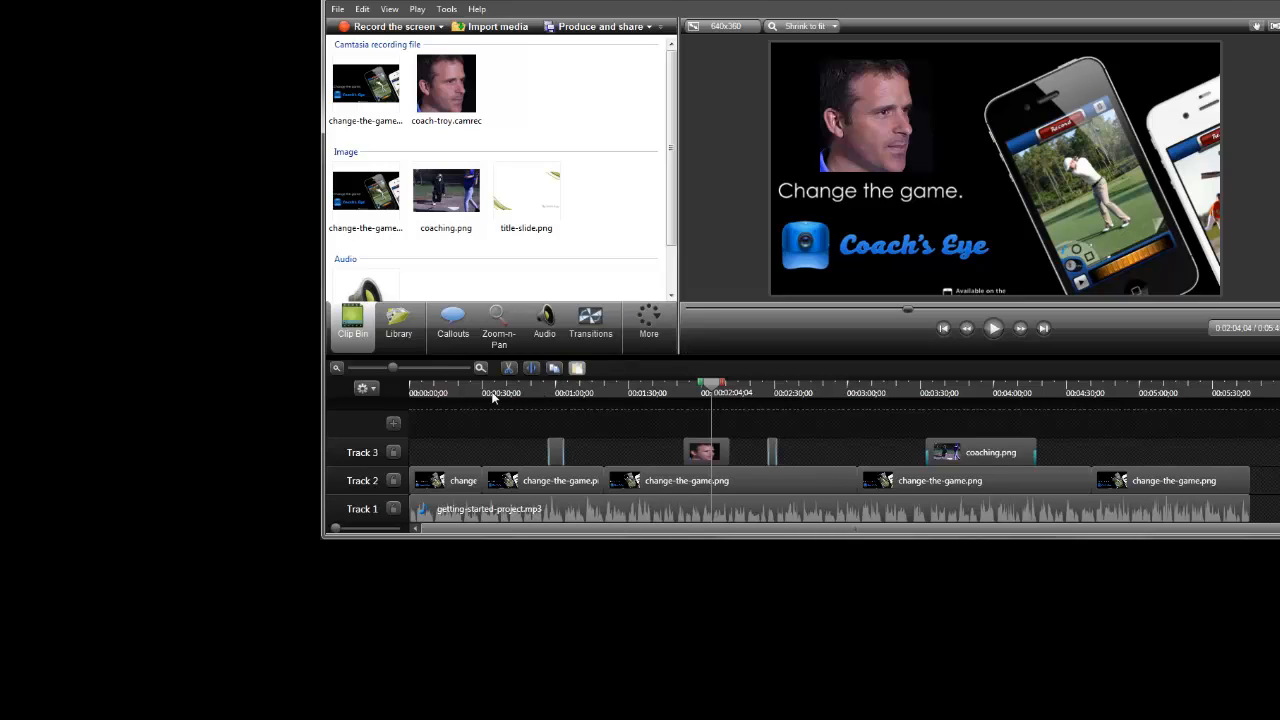
- Go to the MVP callout at 0:01:01;06, move the change-the-game.png clip beneath it to a new track above Track 3, and return it to Track 2
click(560, 392)
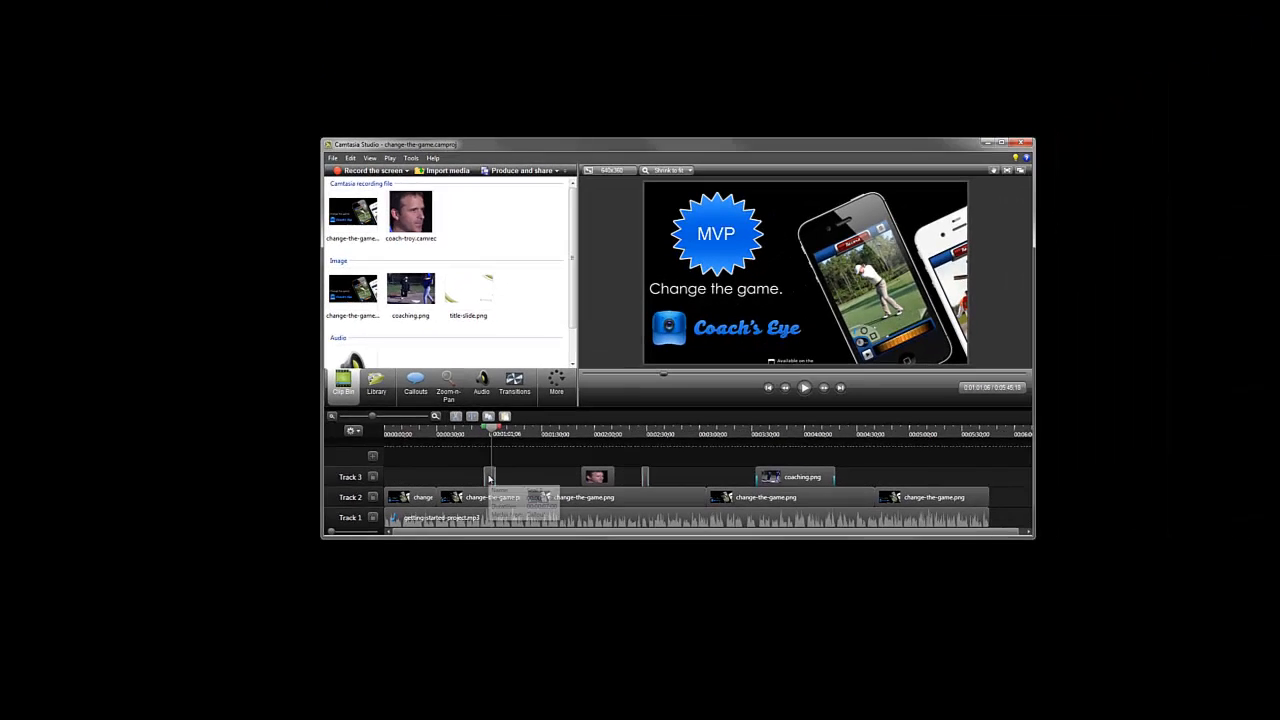
click(557, 453)
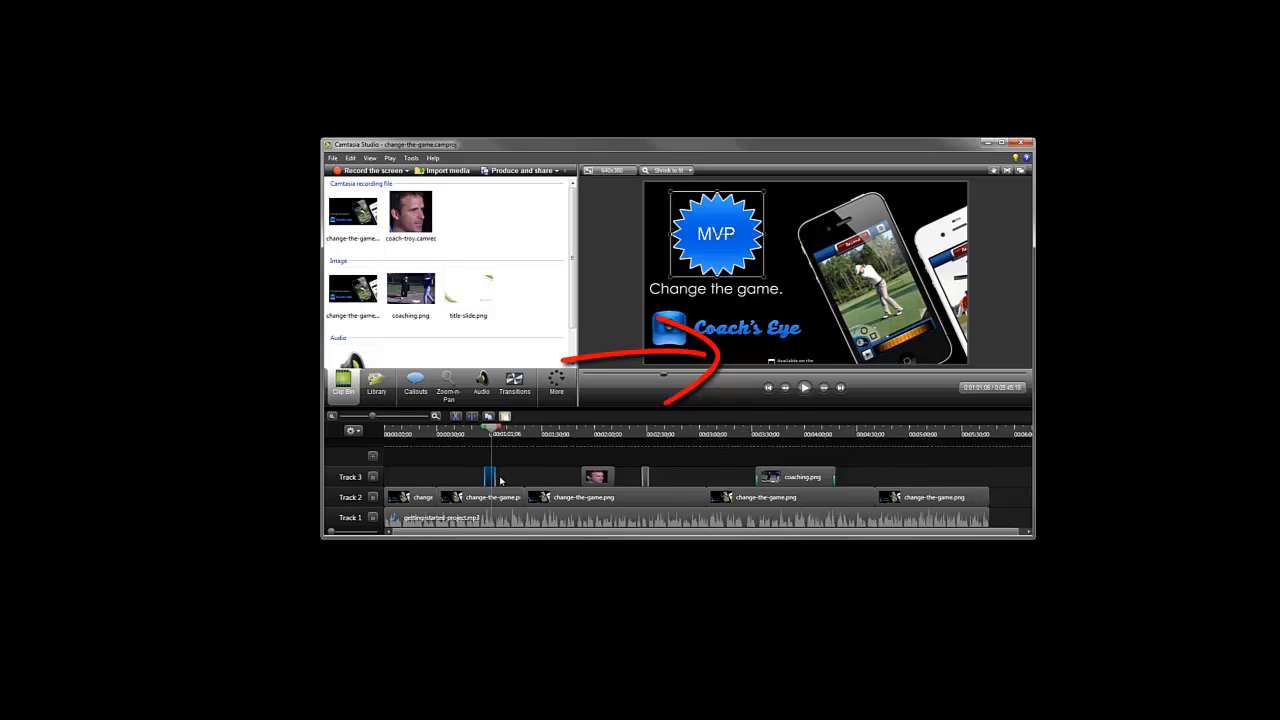
click(481, 497)
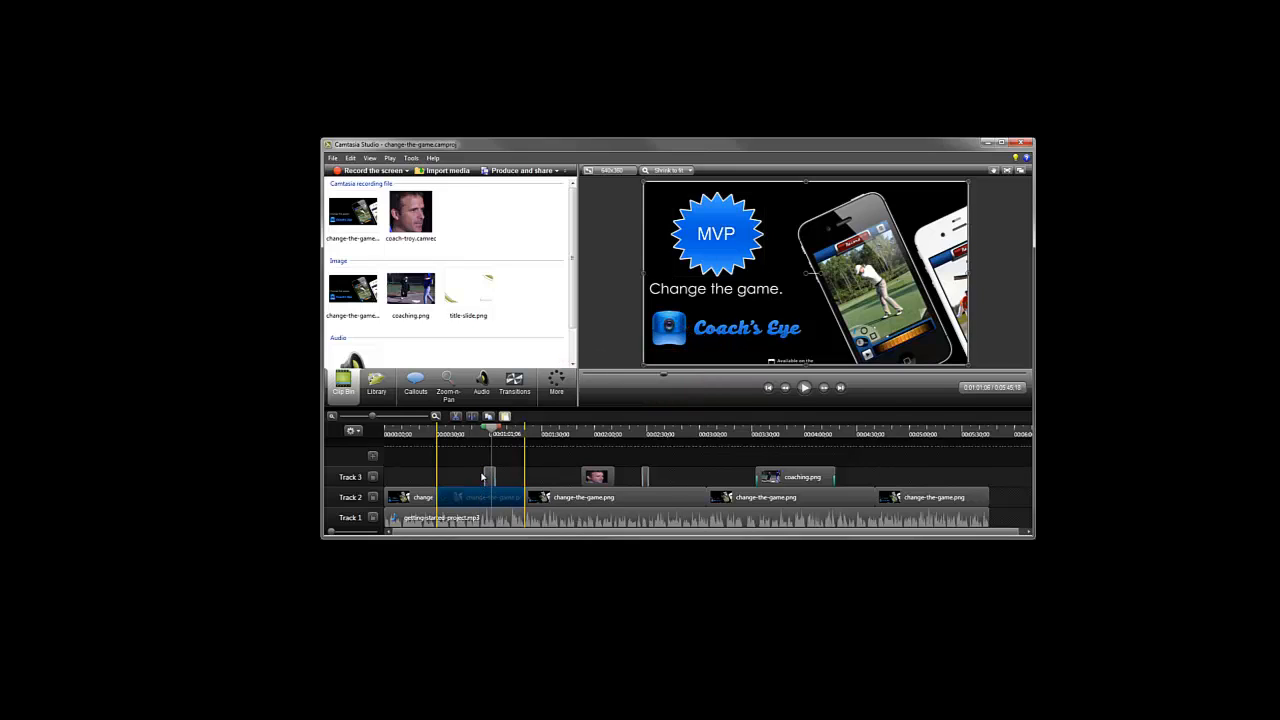
drag(481, 497, 480, 456)
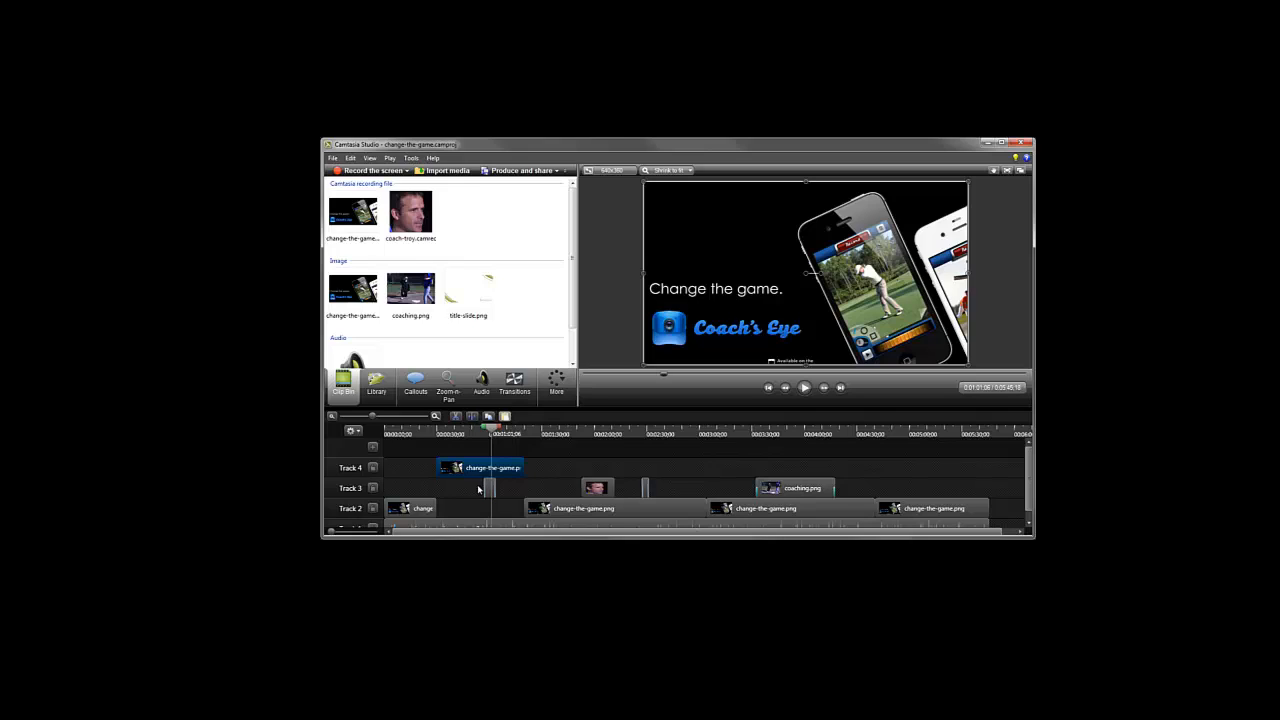
drag(478, 468, 478, 510)
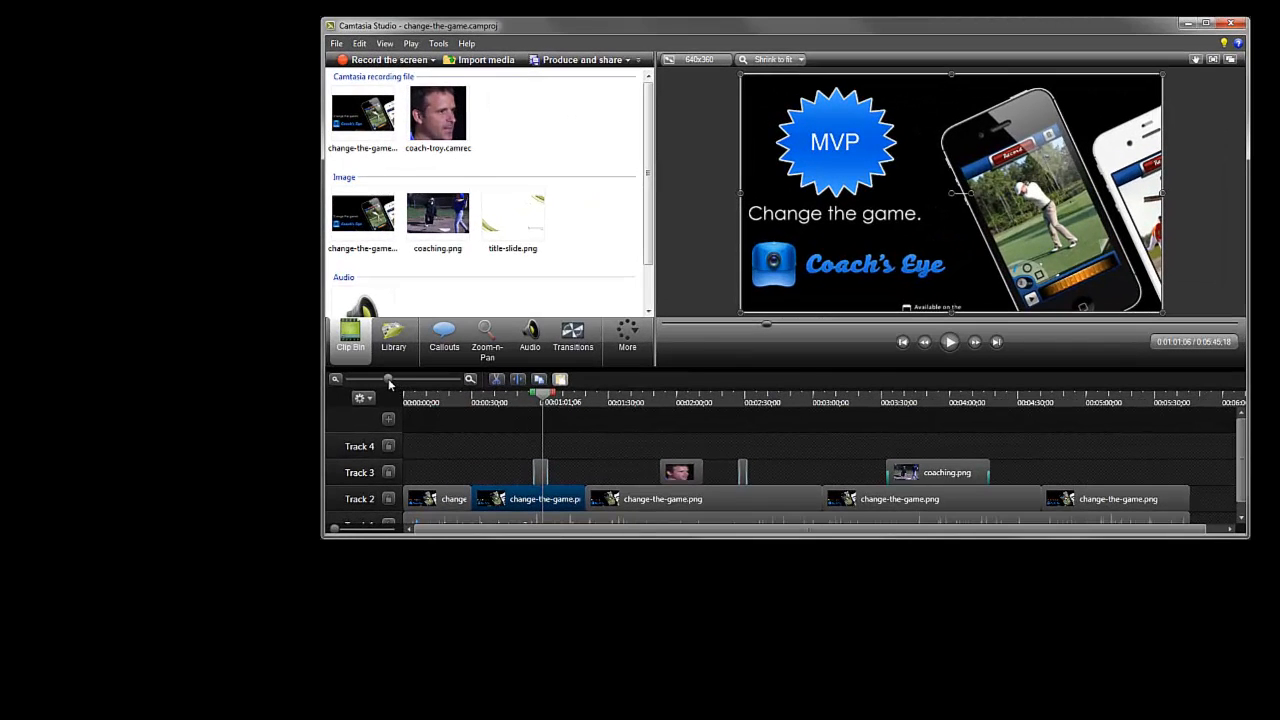
- Add coaching.png to a new track above Track 4 at about 1:15 and extend the clip to about 1:45
mouse_move(388, 378)
mouse_down()
mouse_move(404, 384)
mouse_move(389, 380)
mouse_up()
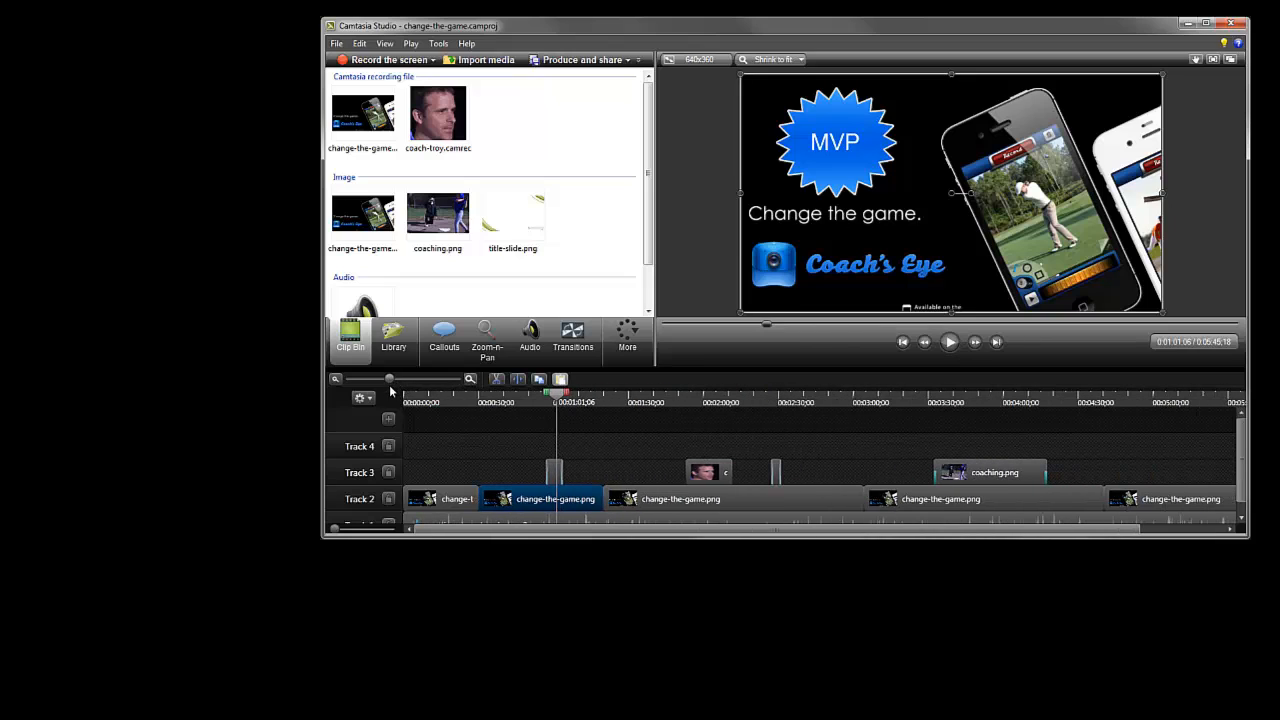
click(434, 474)
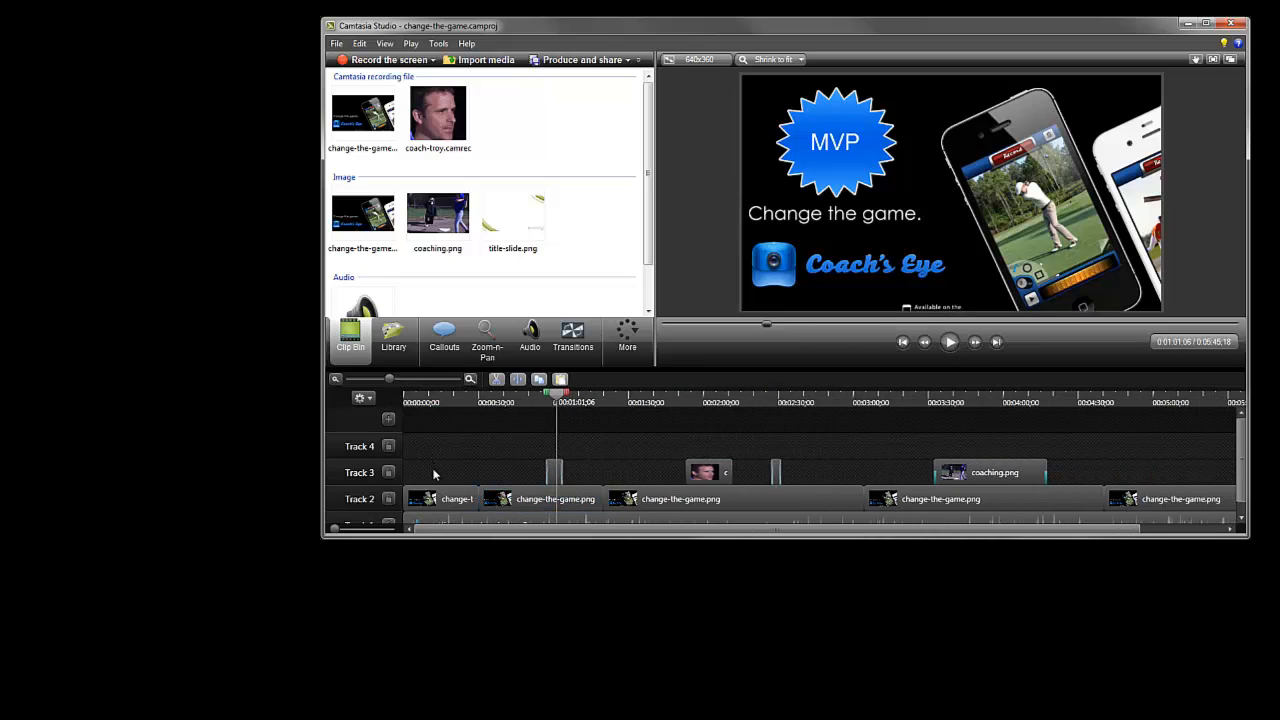
scroll(434, 475, down, 1)
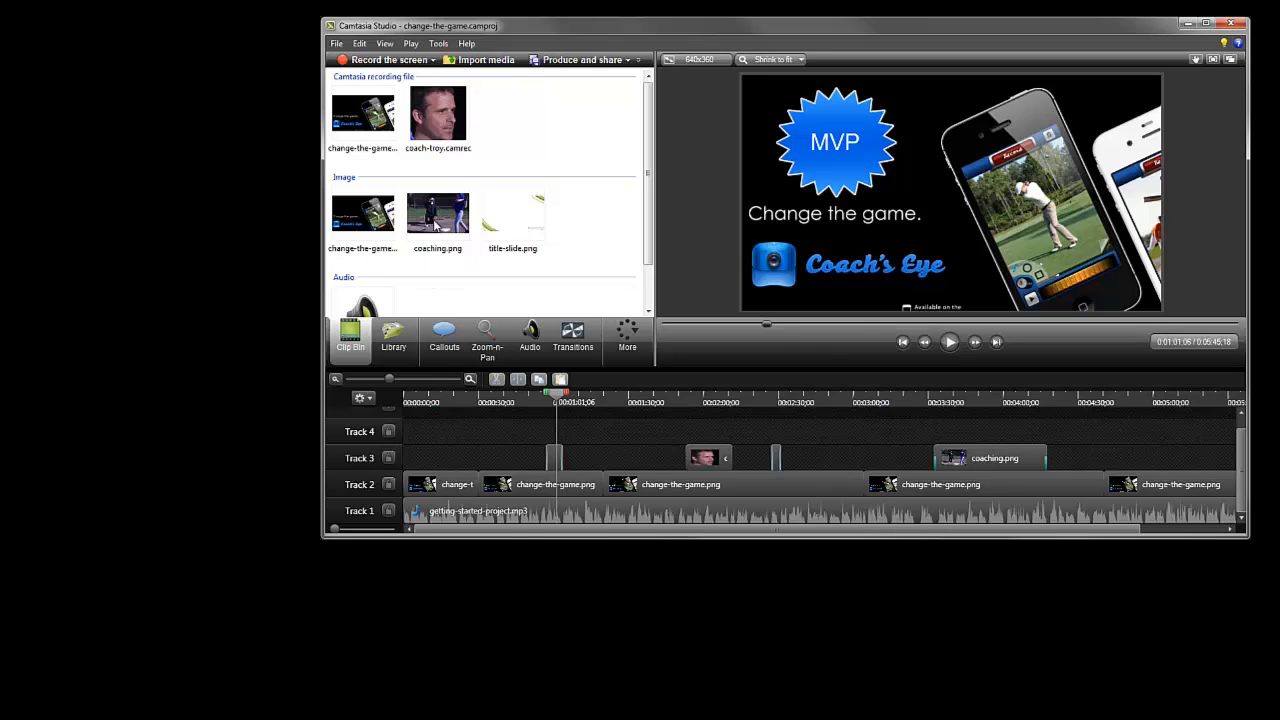
click(437, 218)
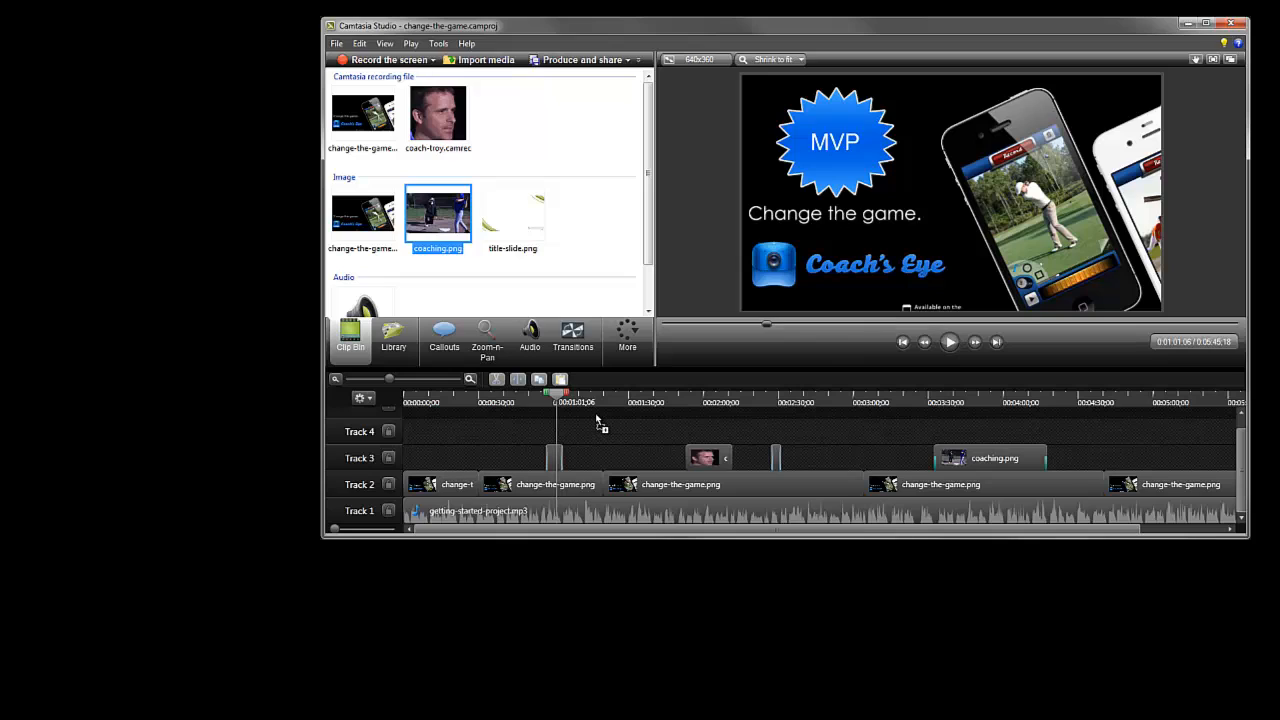
drag(597, 421, 594, 418)
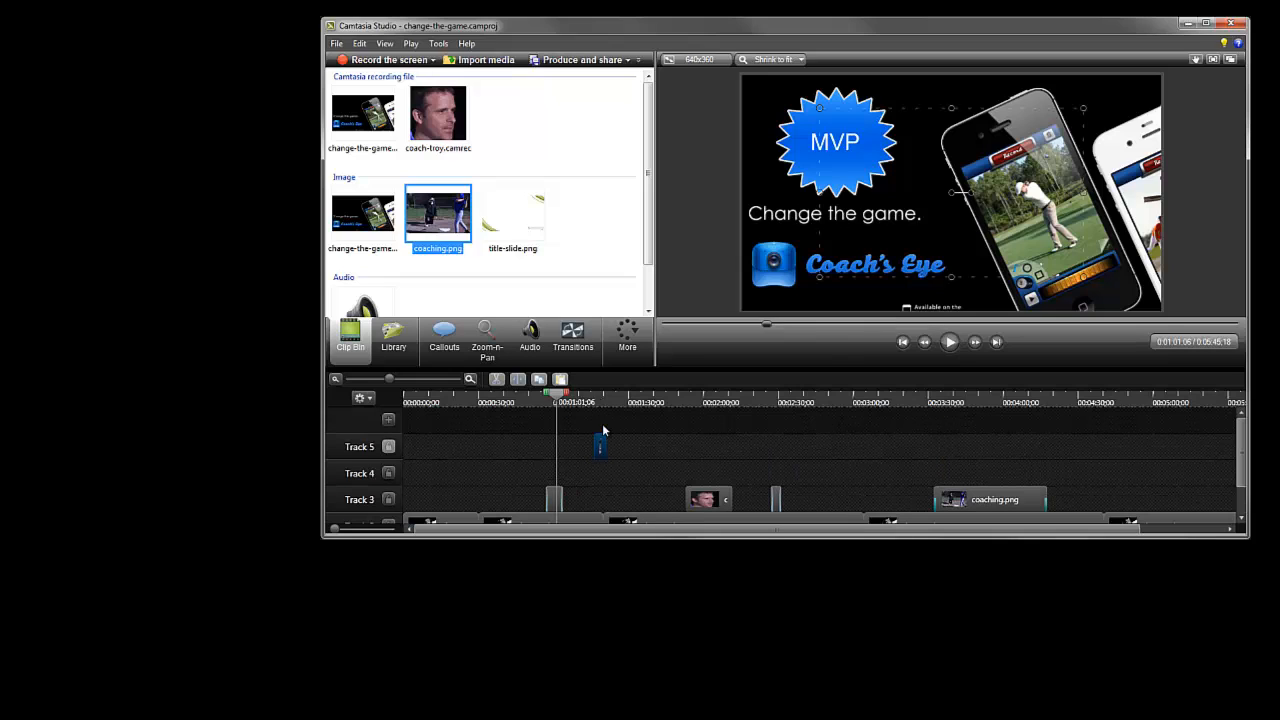
drag(603, 448, 665, 452)
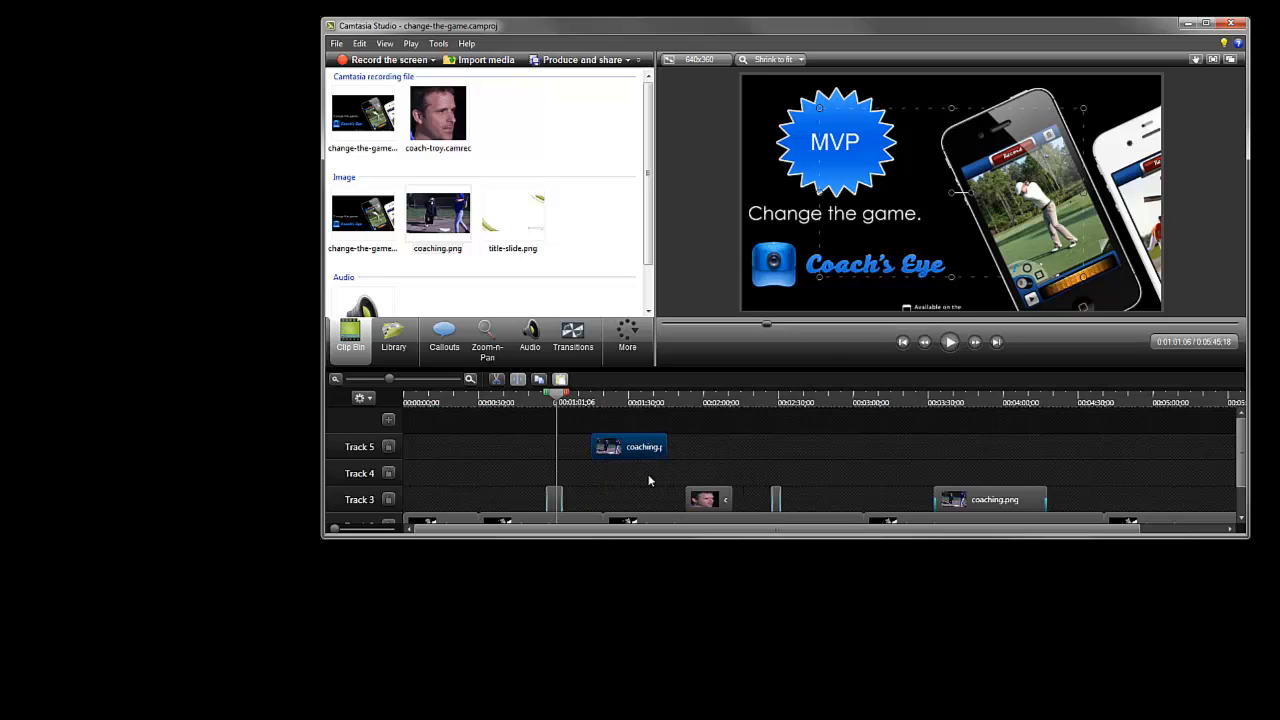
click(648, 480)
- Play a few seconds of the project from the playhead and pause the preview
scroll(585, 487, down, 1)
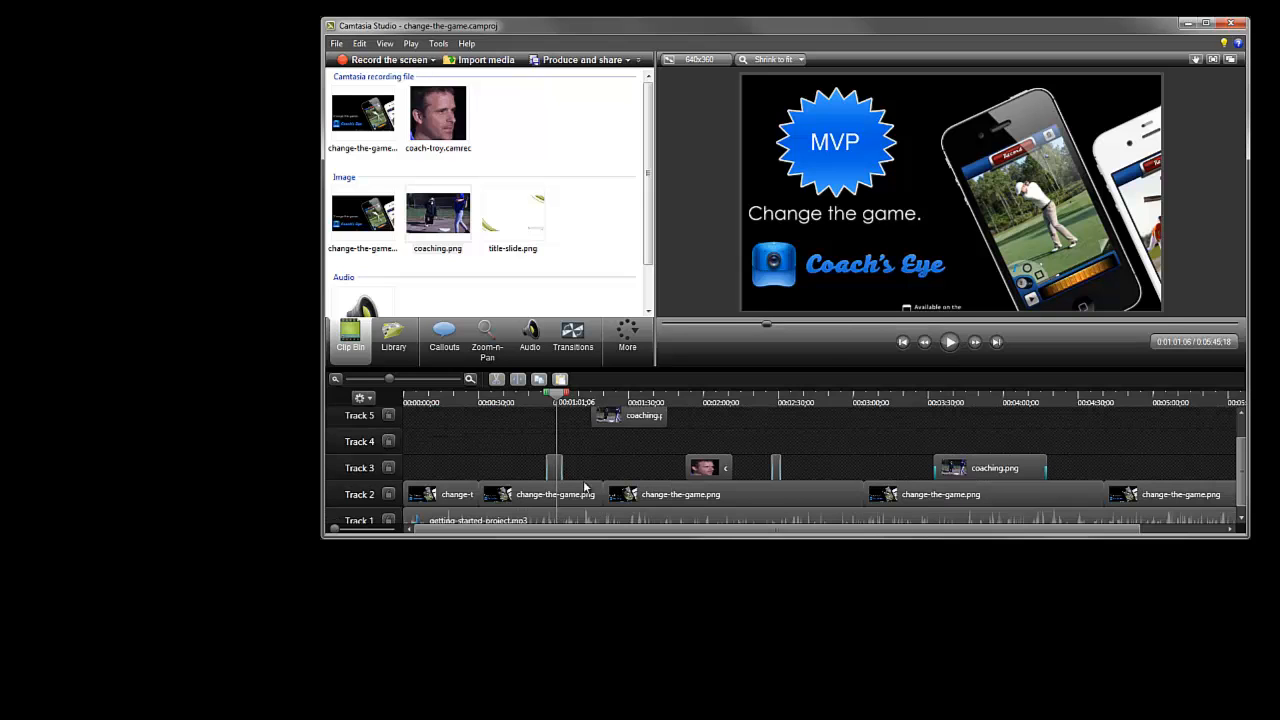
scroll(585, 487, down, 1)
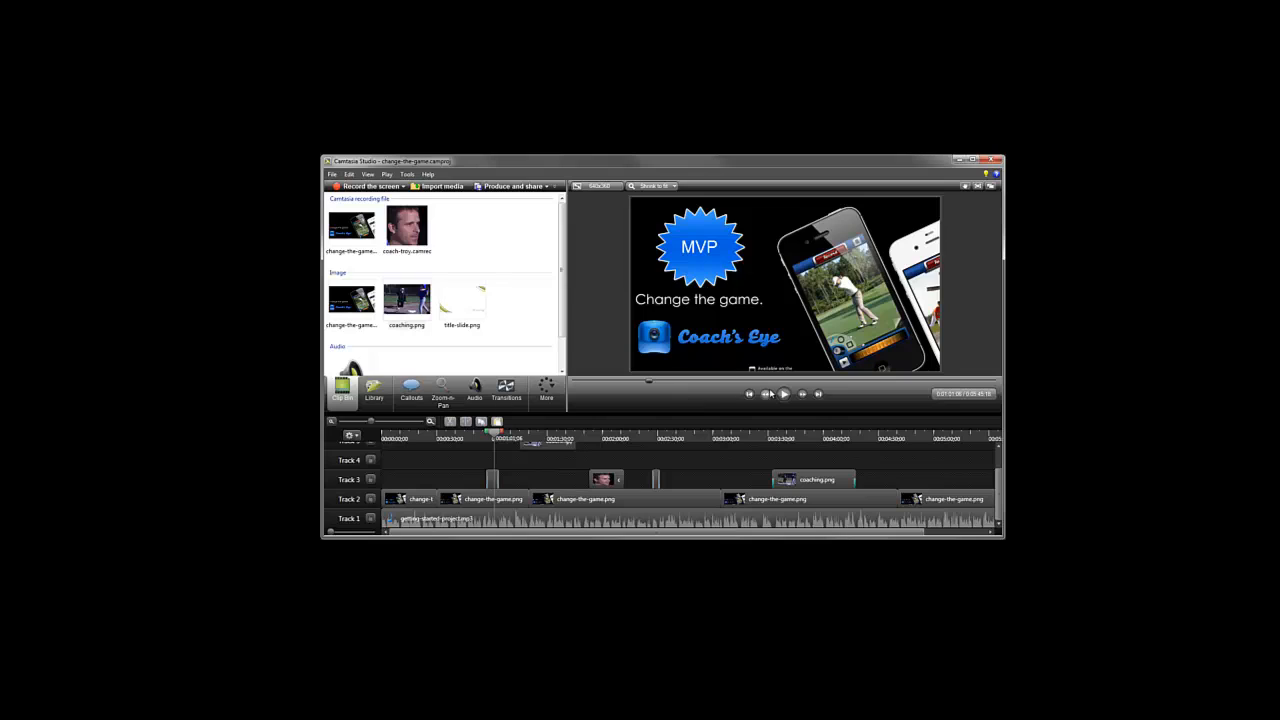
click(784, 394)
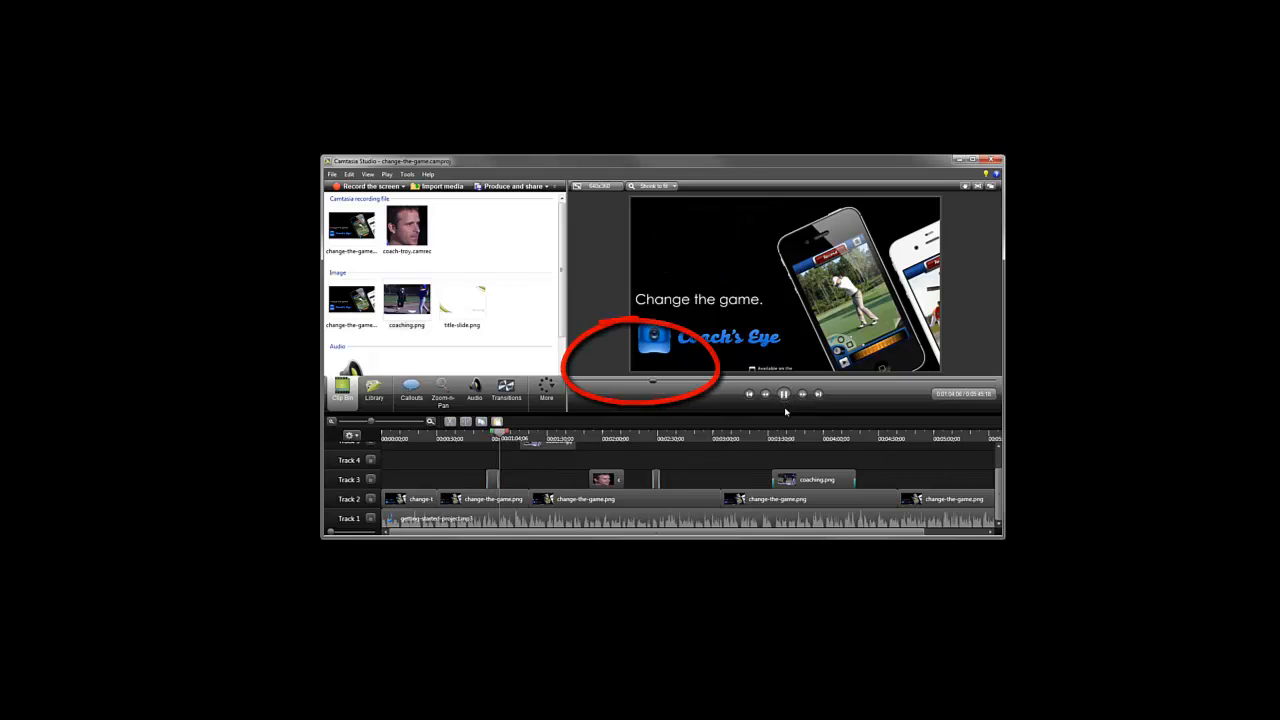
click(784, 395)
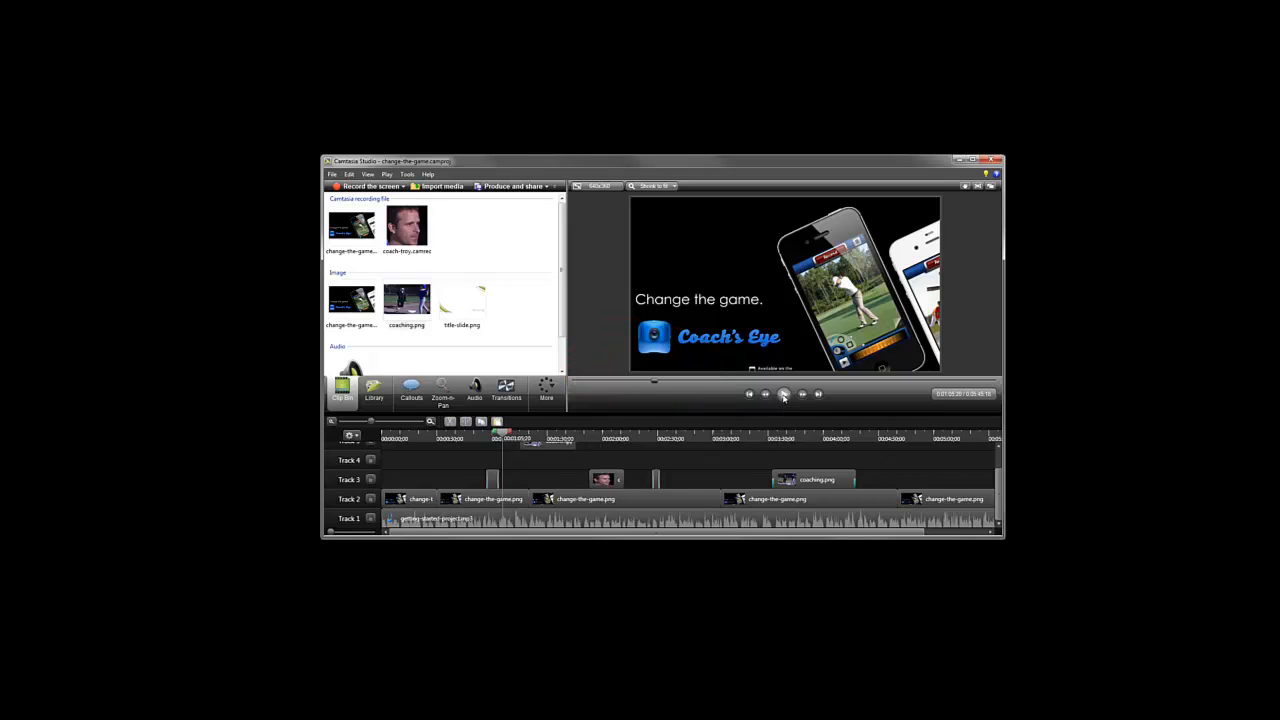
- Try cutting the range from 0:01:31;11 to about 2:00 with Track 2 locked, undo the cut, and clear the timeline selection
click(587, 438)
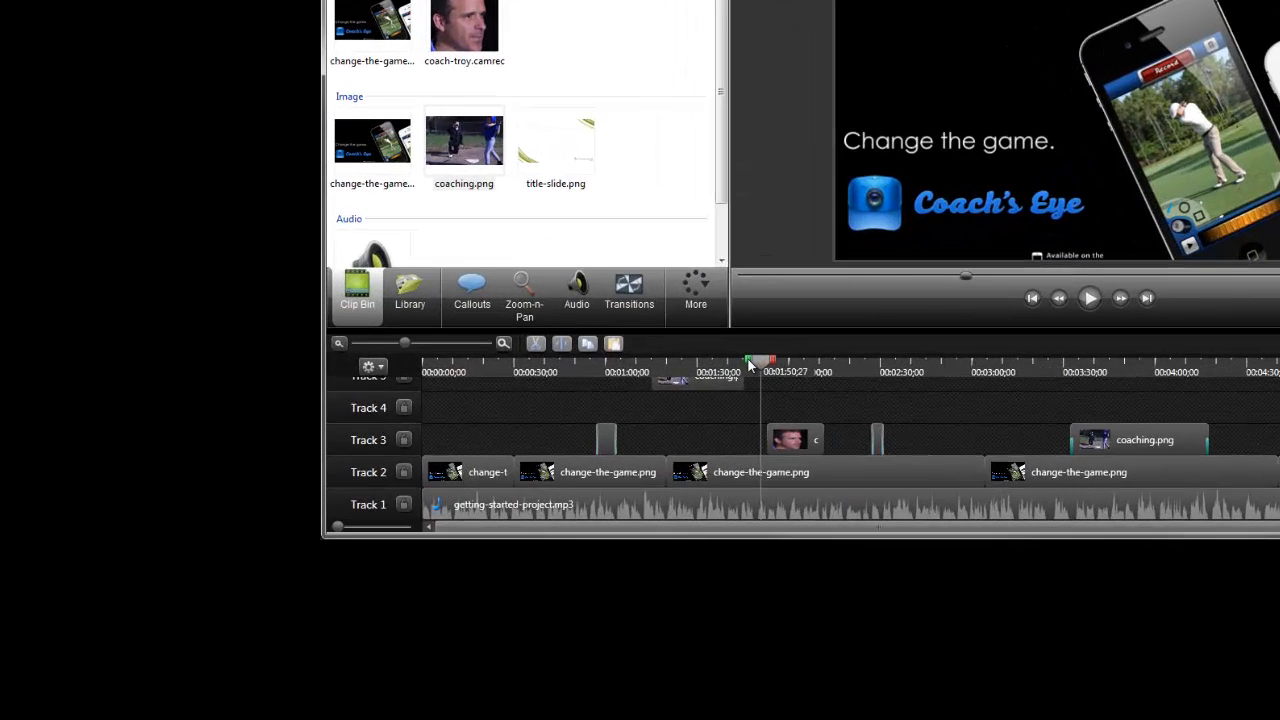
mouse_move(750, 365)
mouse_down()
mouse_move(700, 367)
mouse_move(792, 368)
mouse_up()
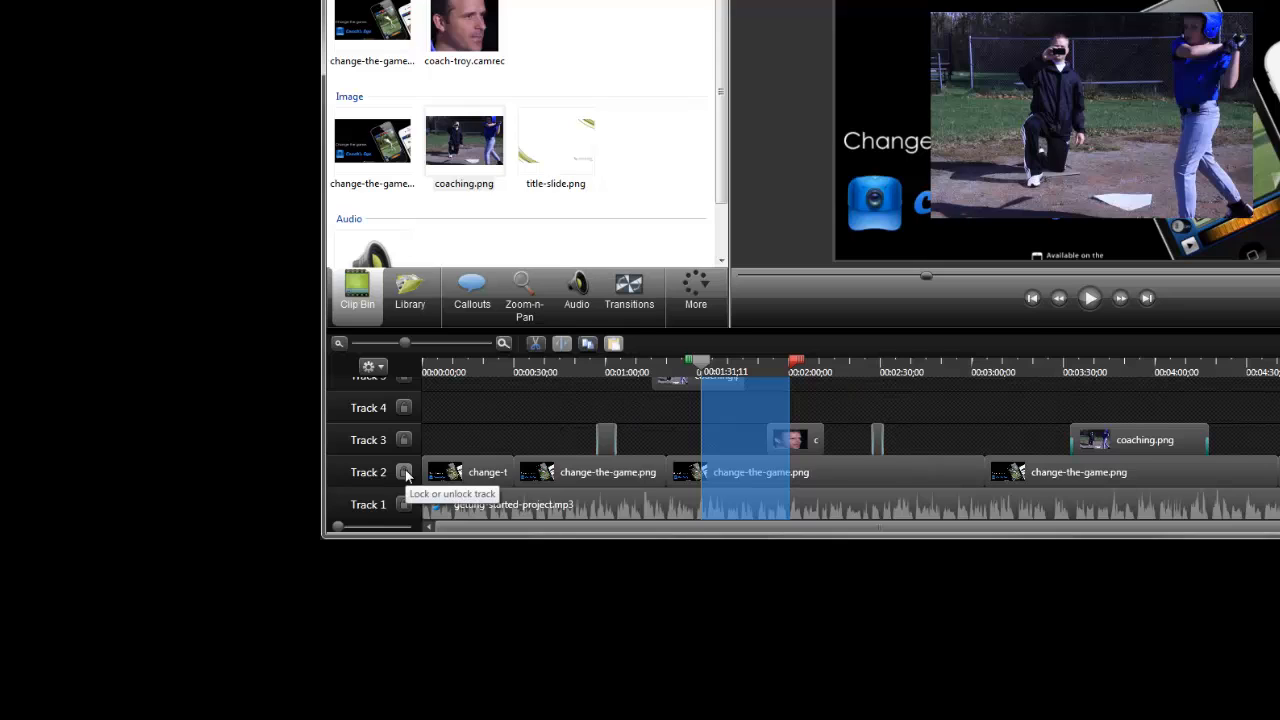
click(535, 345)
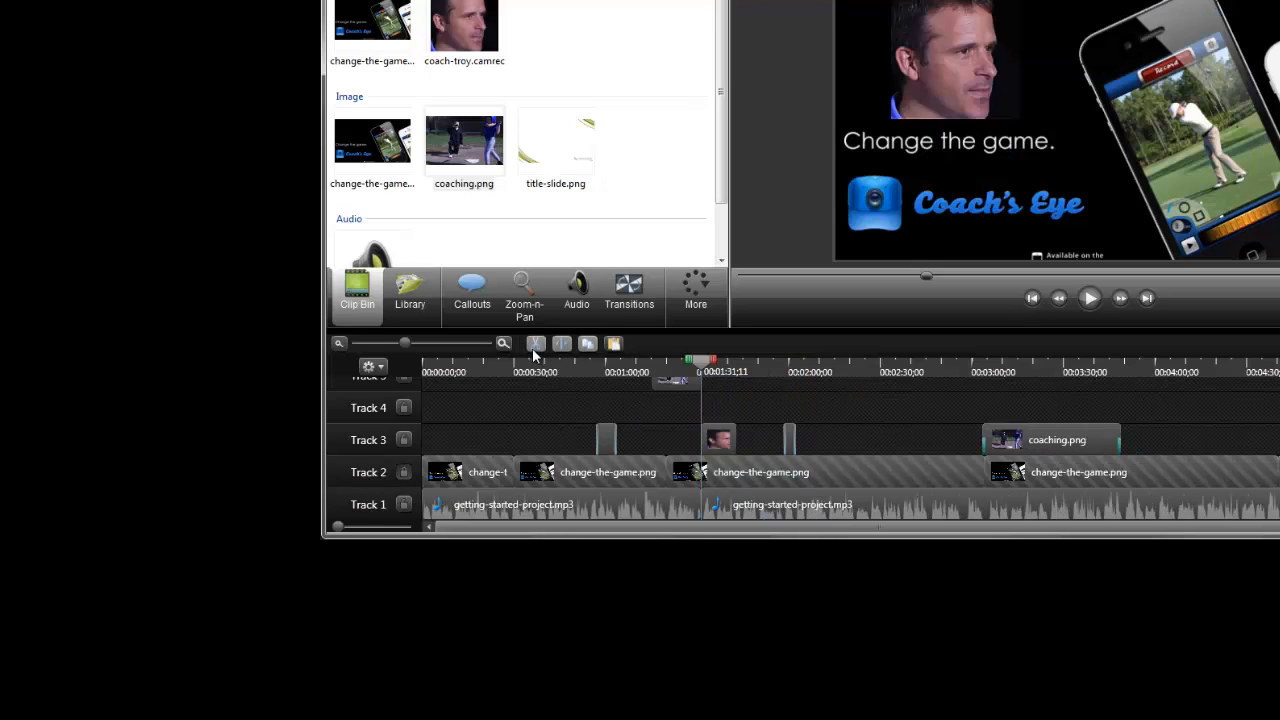
key(ctrl+z)
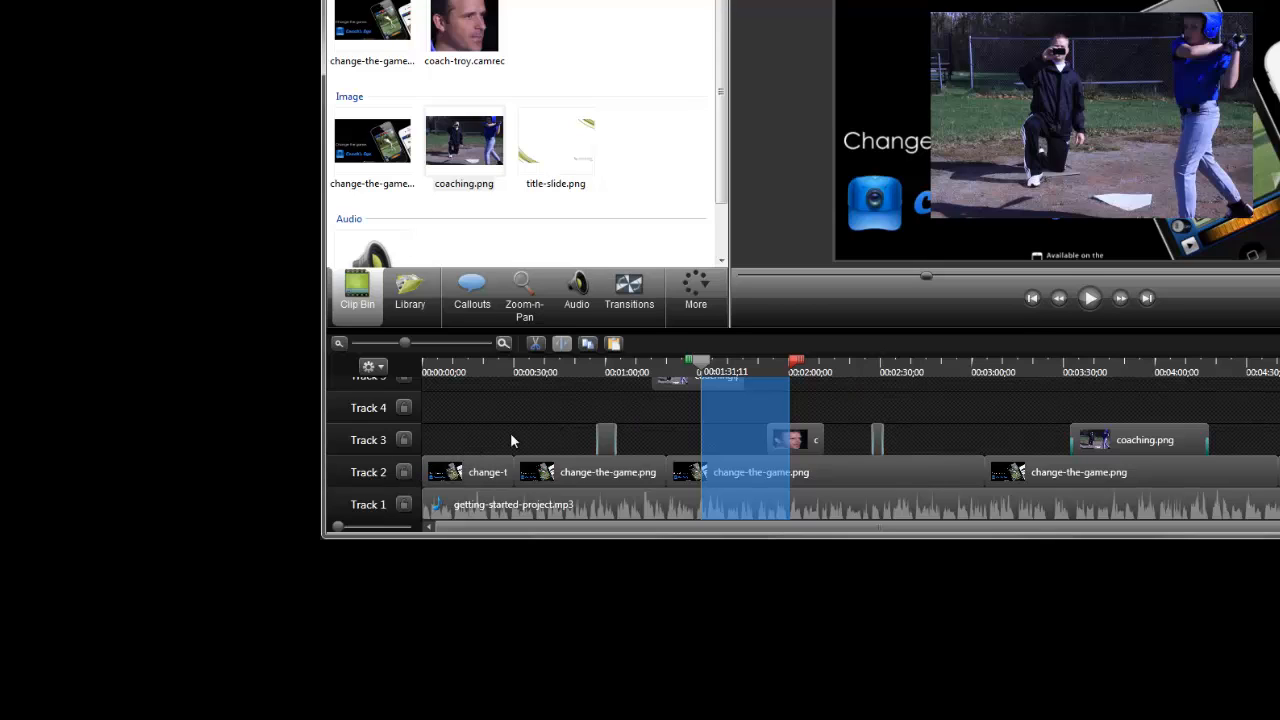
click(700, 366)
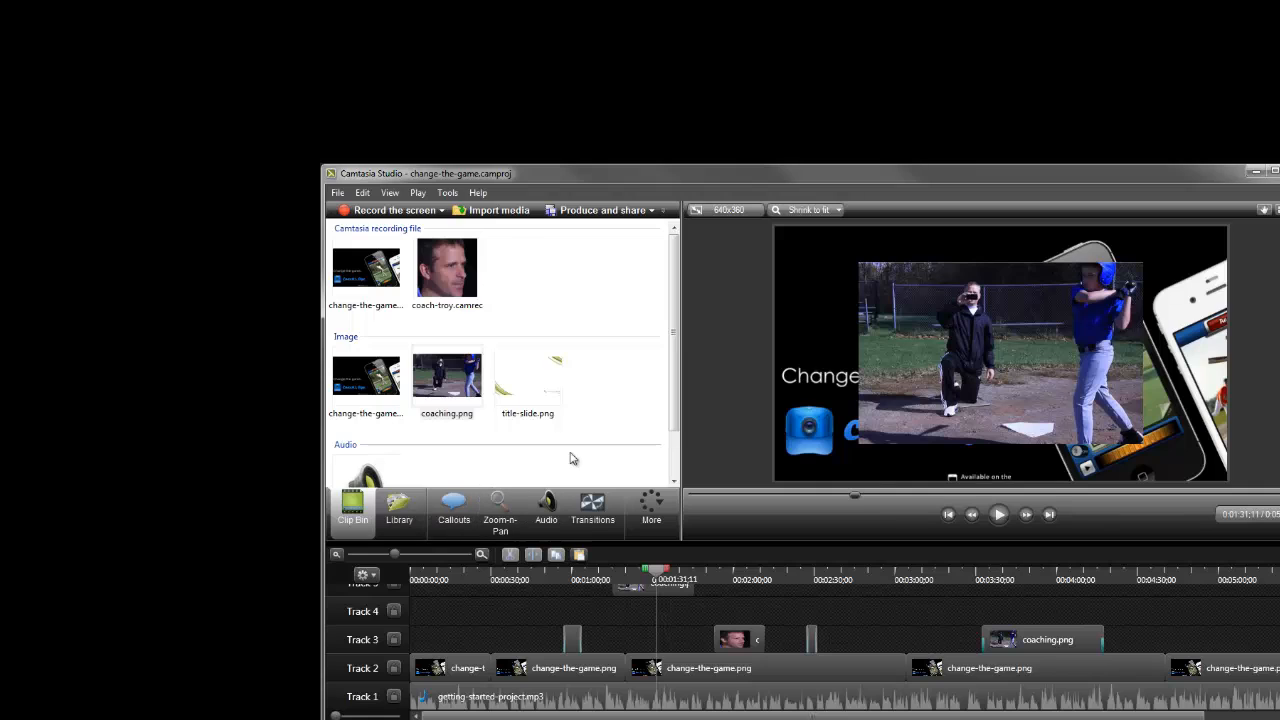
- Add Callout - Banner 4 from the library's Theme - Calling Lights folder to Track 3 at about 0:42
mouse_move(671, 385)
mouse_down()
mouse_move(674, 447)
mouse_move(675, 373)
mouse_up()
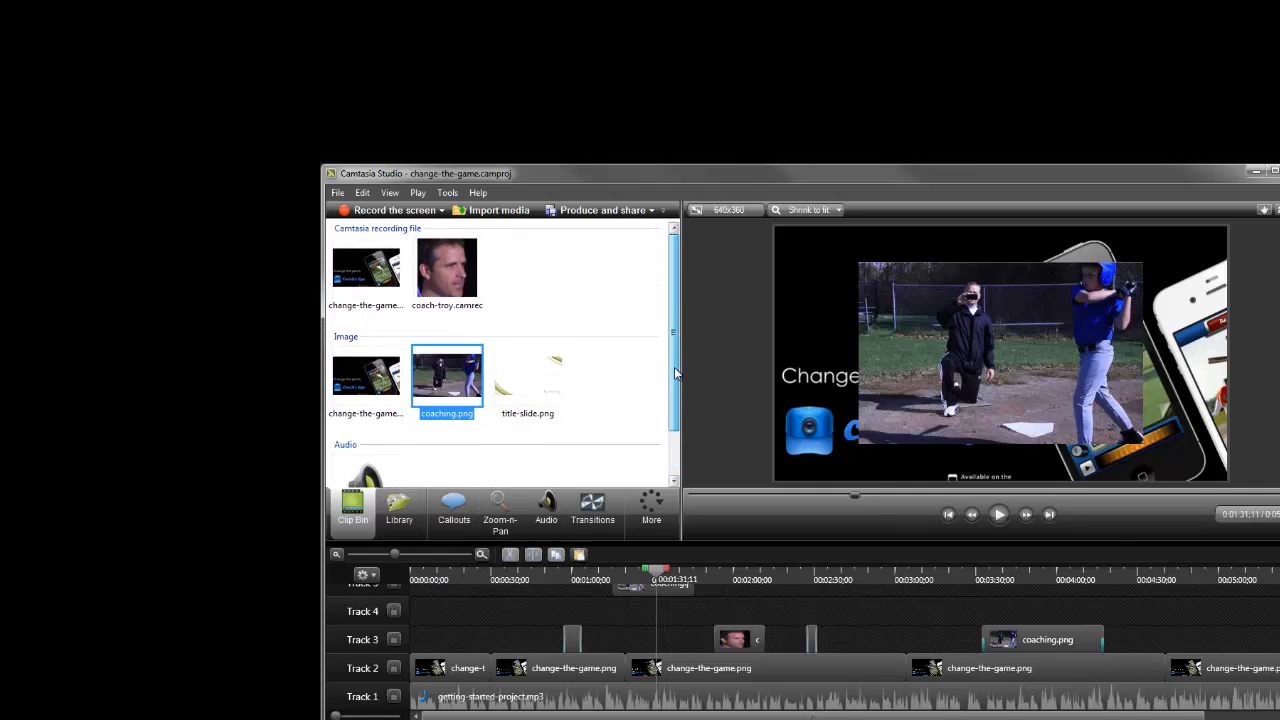
click(642, 393)
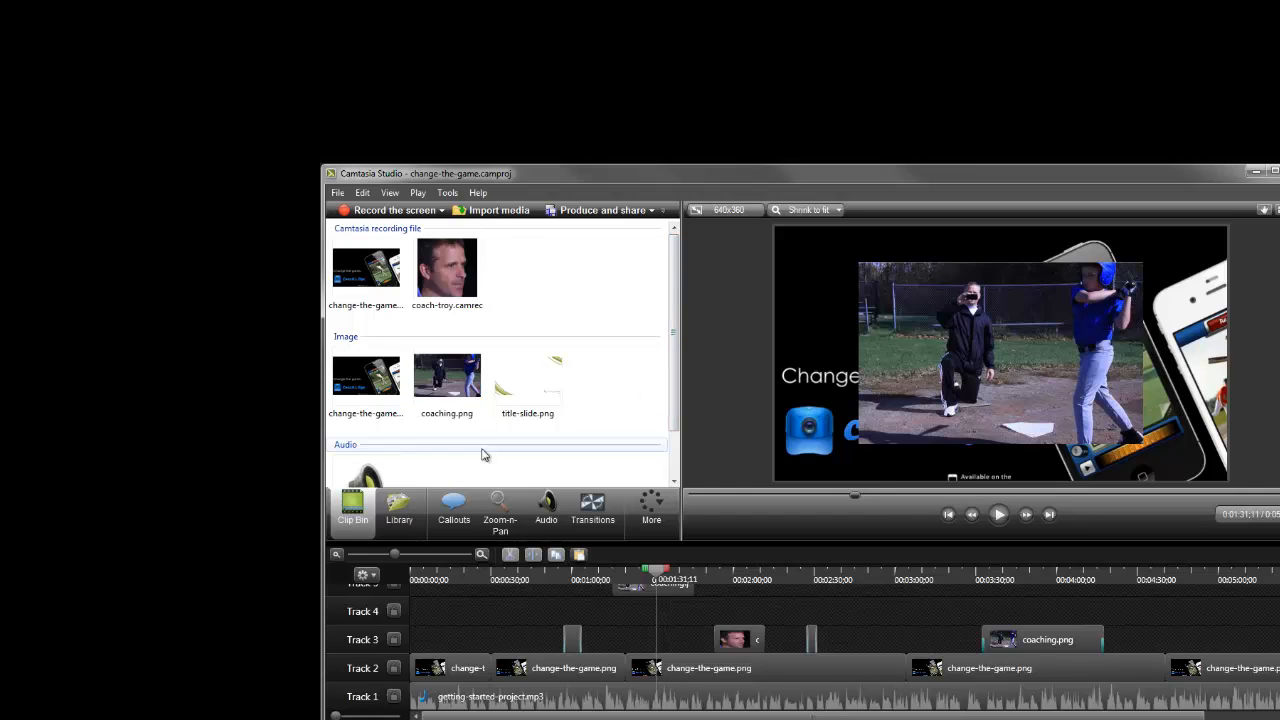
click(399, 508)
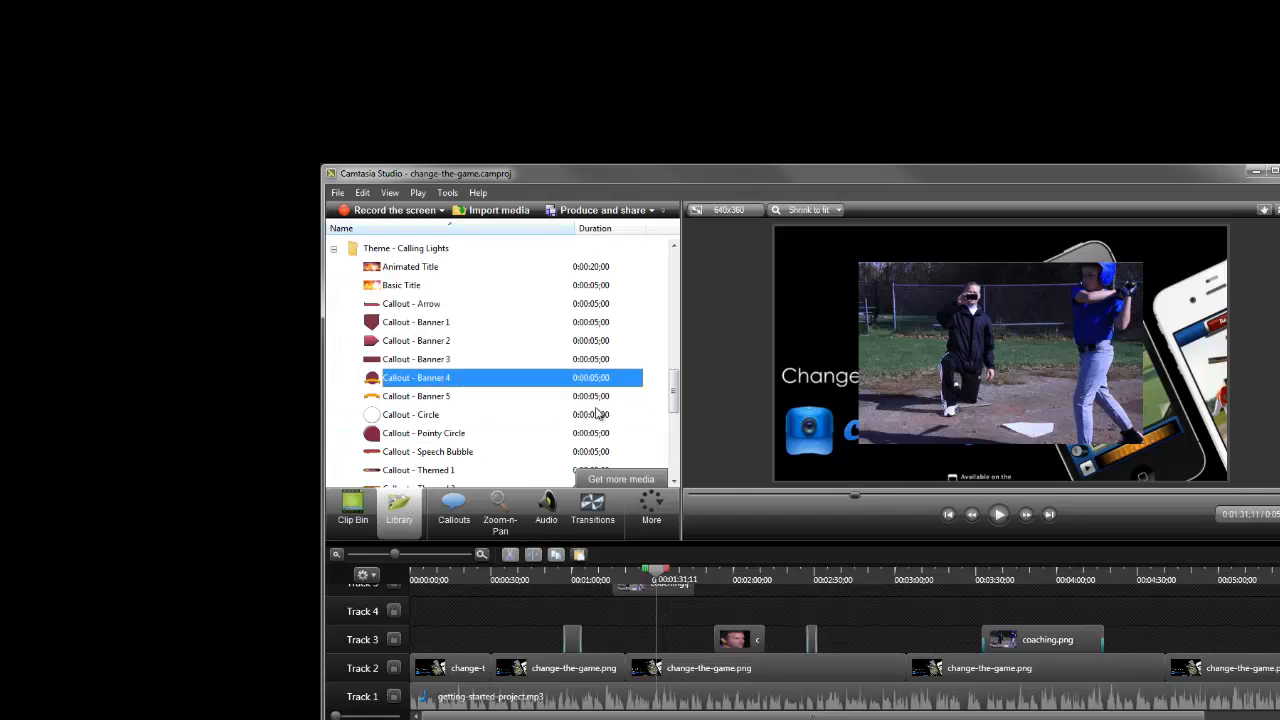
mouse_move(674, 396)
mouse_down()
mouse_move(674, 305)
mouse_move(674, 394)
mouse_up()
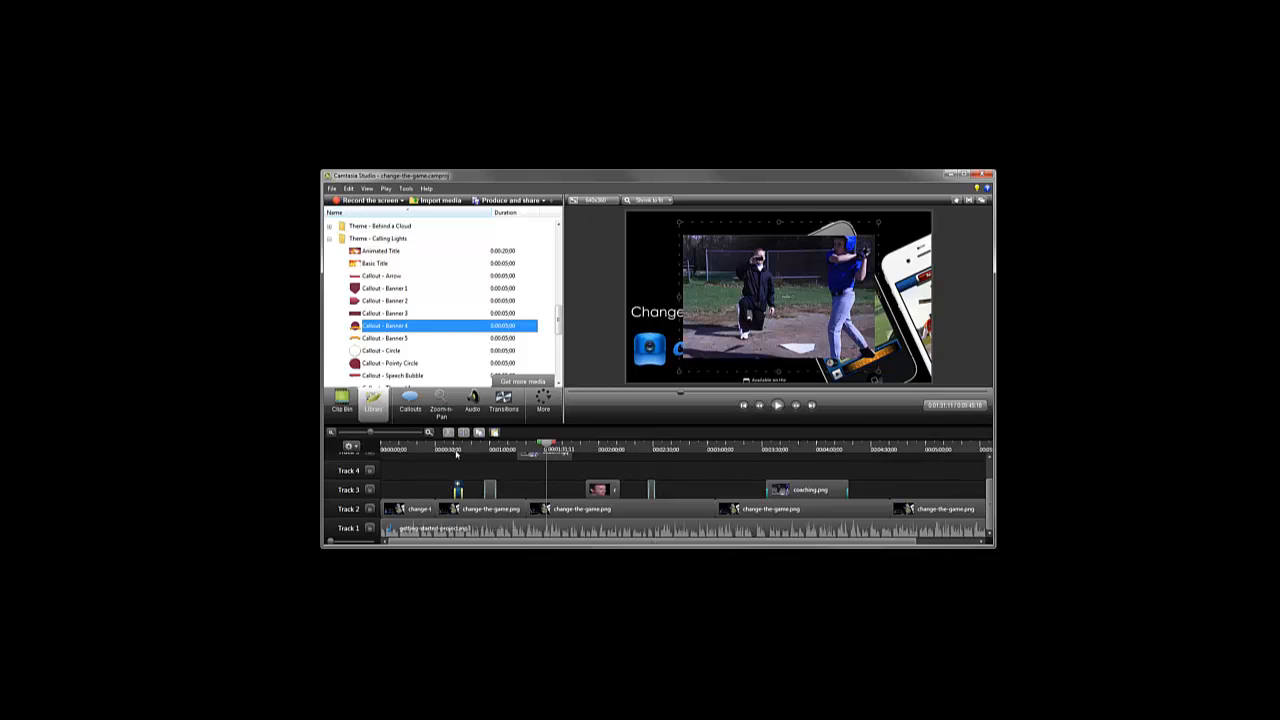
- Go to the banner callout at about 0:42, shrink it and place it above the "Change the game." text on the canvas
click(456, 449)
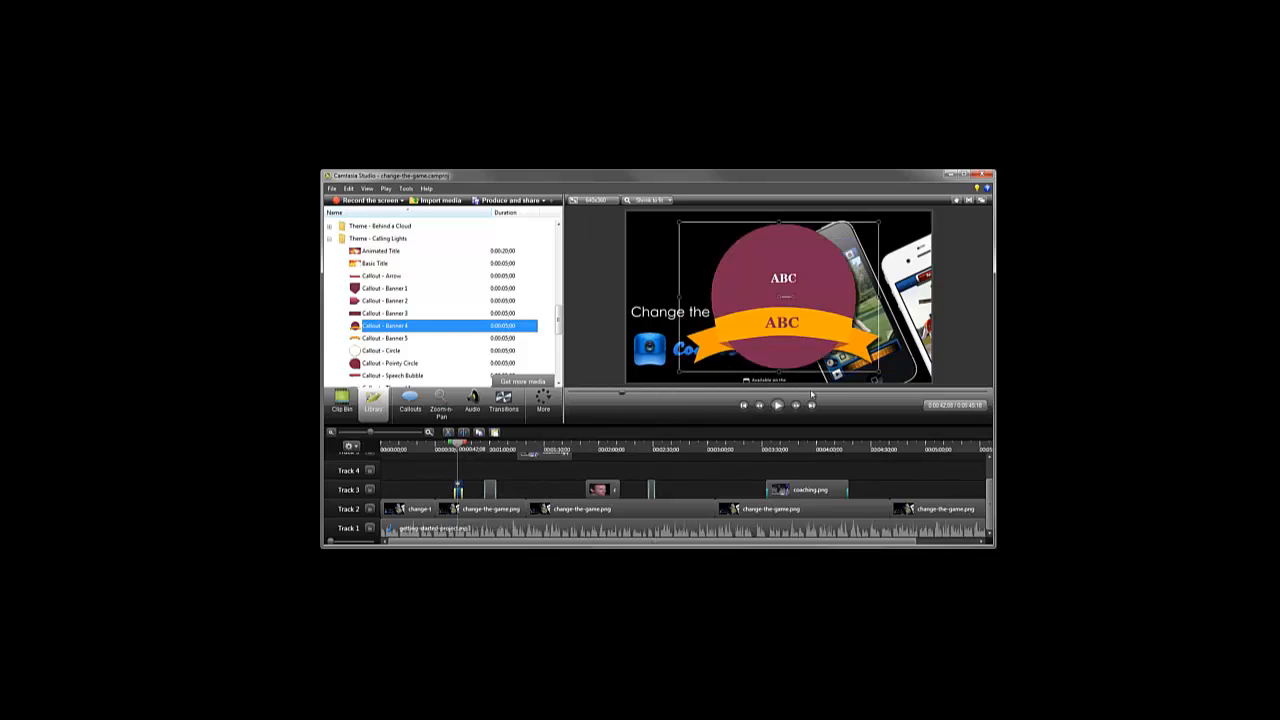
drag(877, 372, 704, 292)
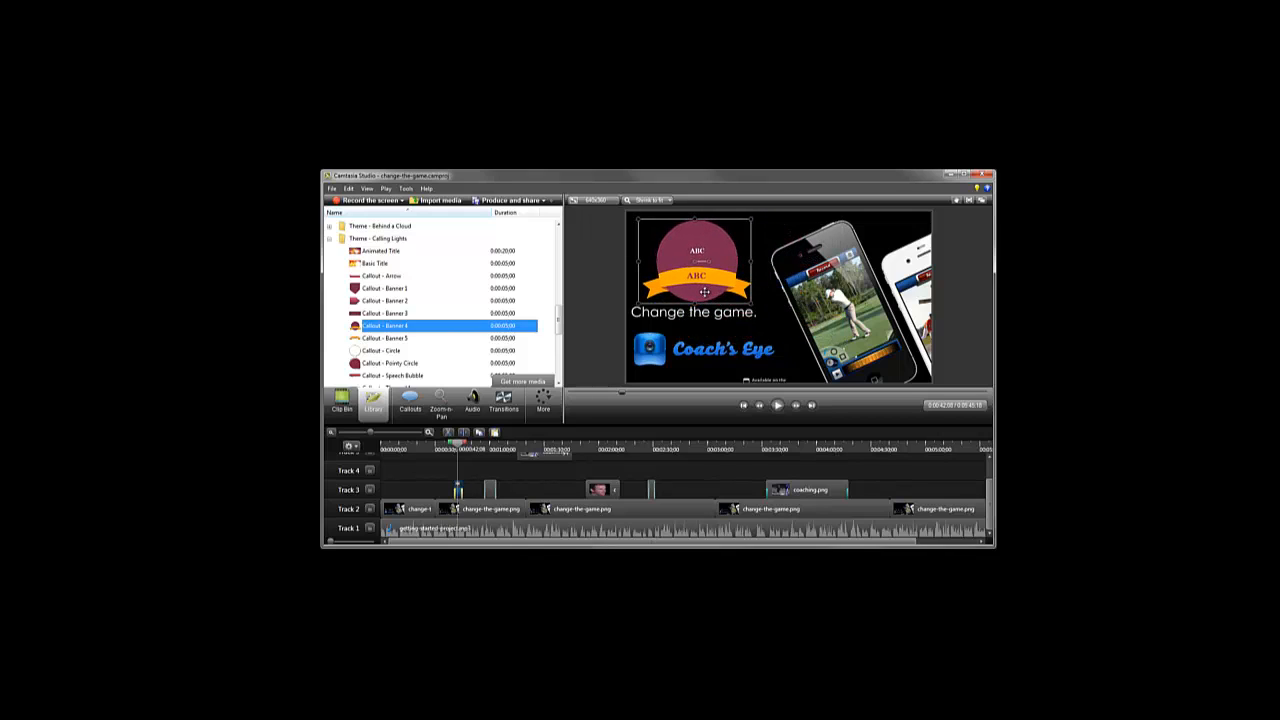
- Replace the ABC text on the banner callout's orange ribbon with "All-Star"
double_click(697, 276)
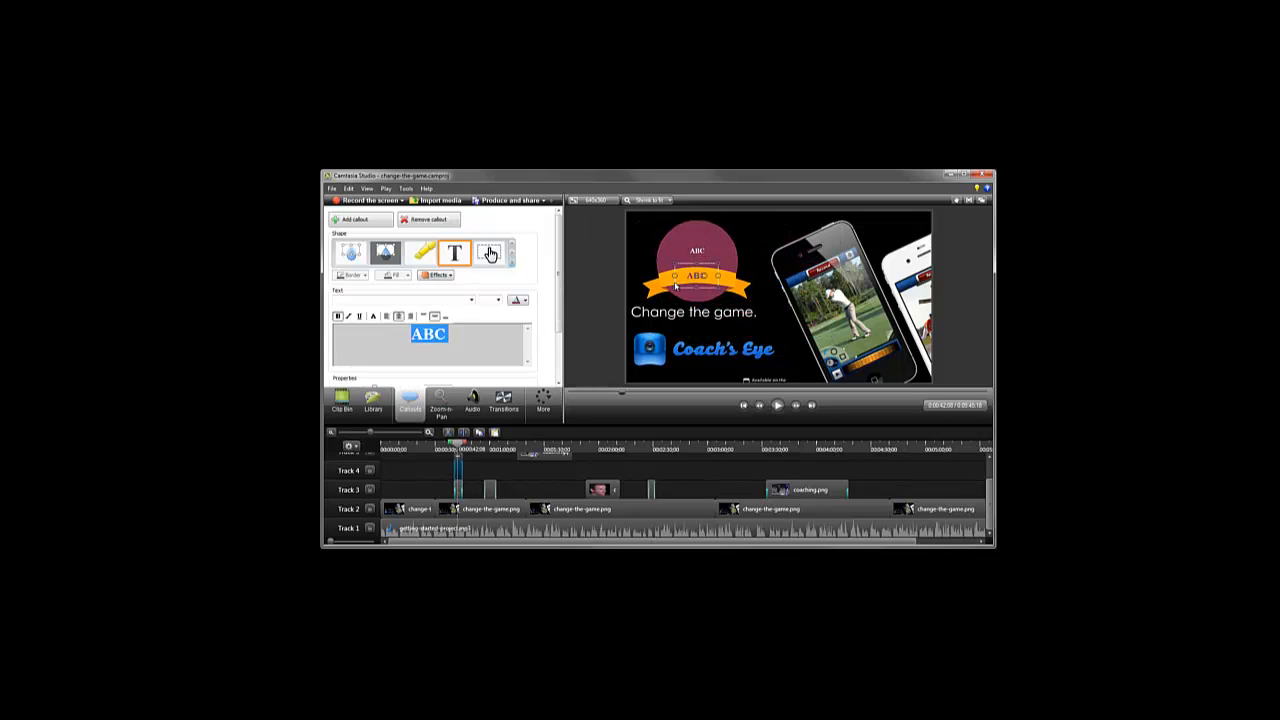
text(All-Star)
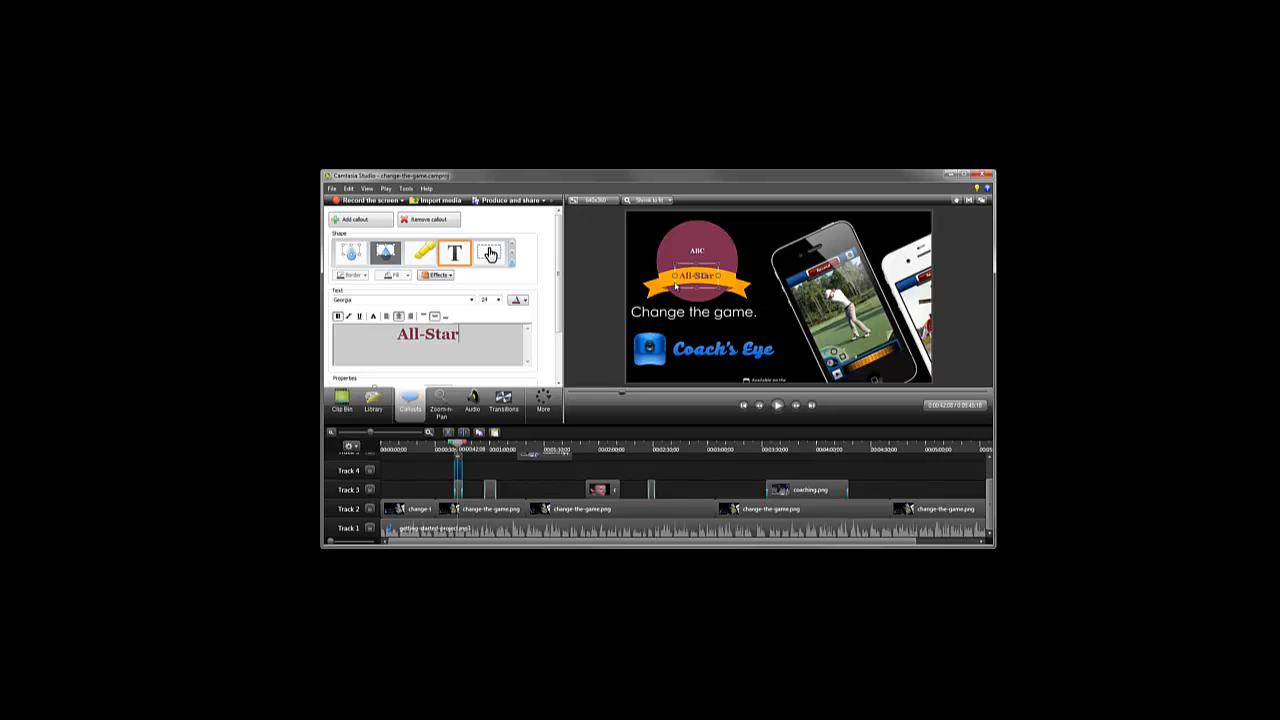
- Look over the text color palette and the full gallery of callout shapes for the ribbon text without changing anything
click(522, 300)
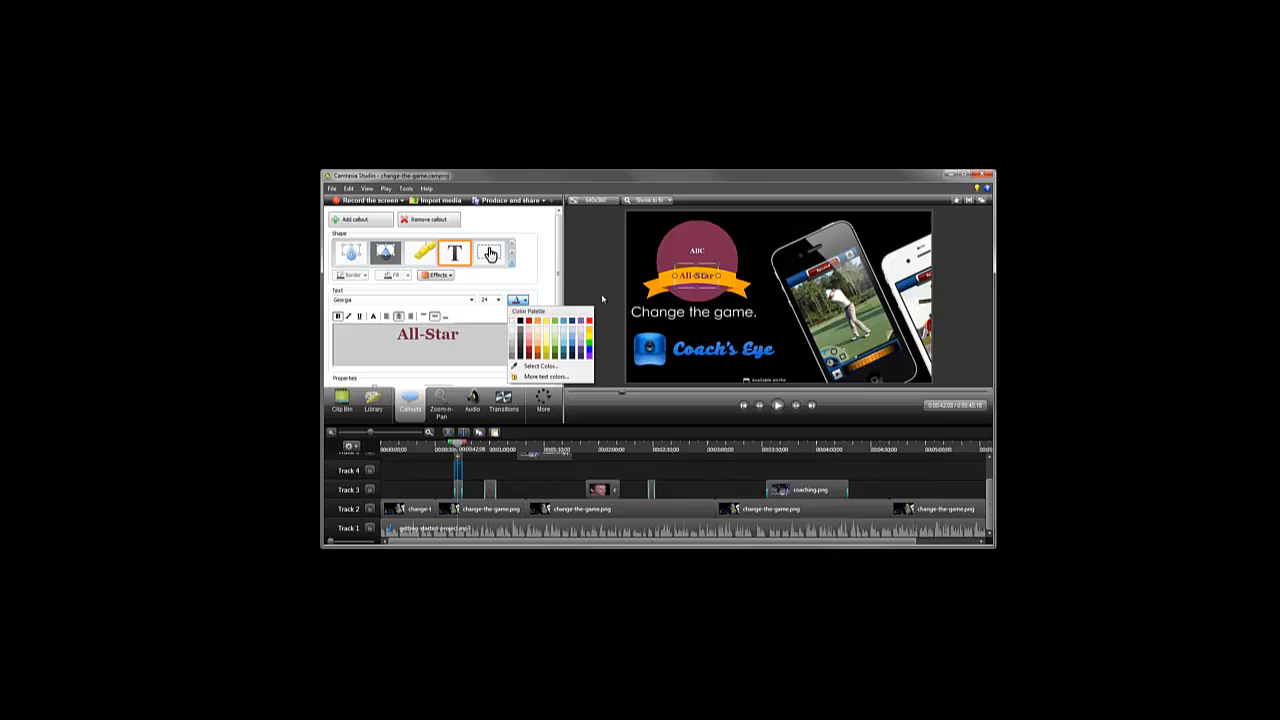
click(604, 298)
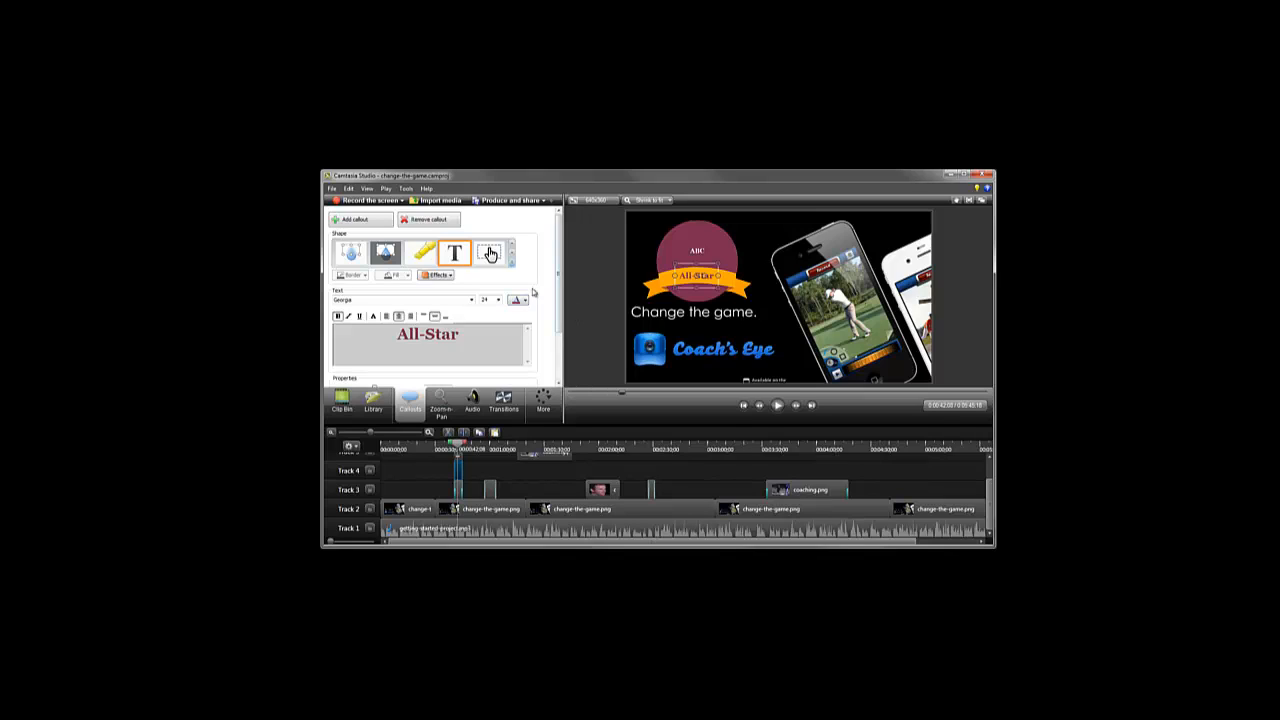
click(511, 265)
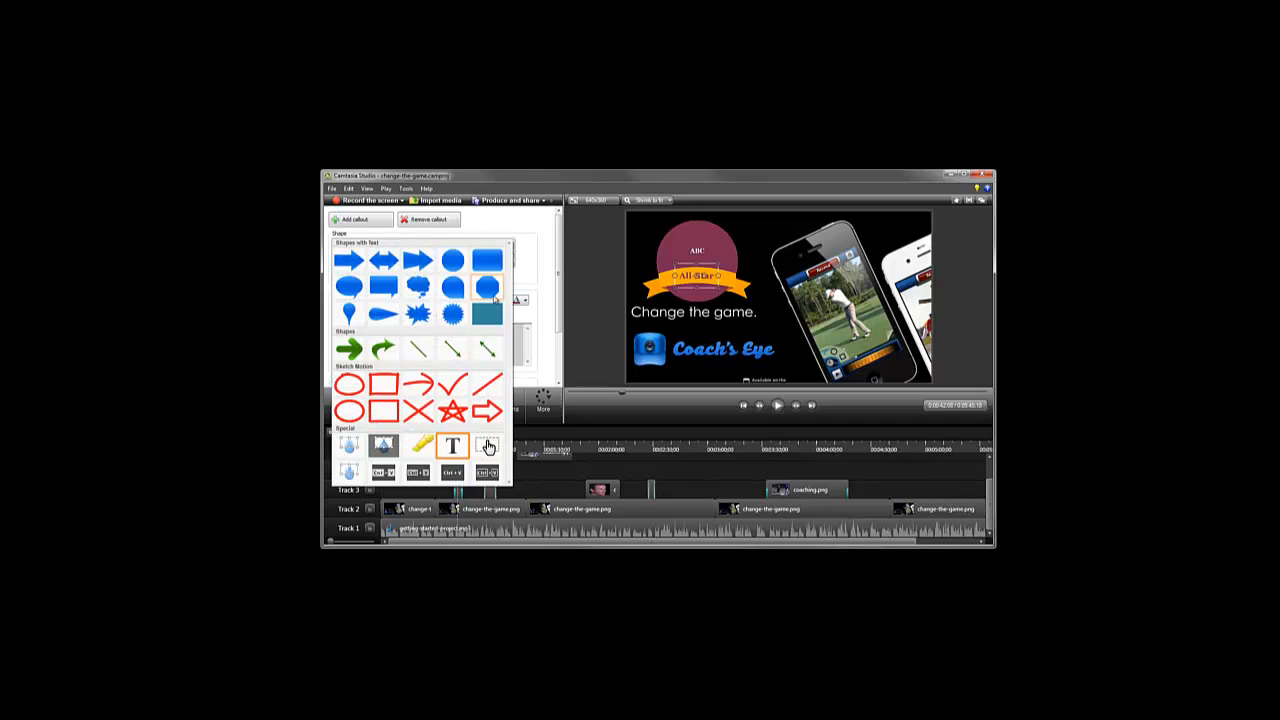
click(543, 280)
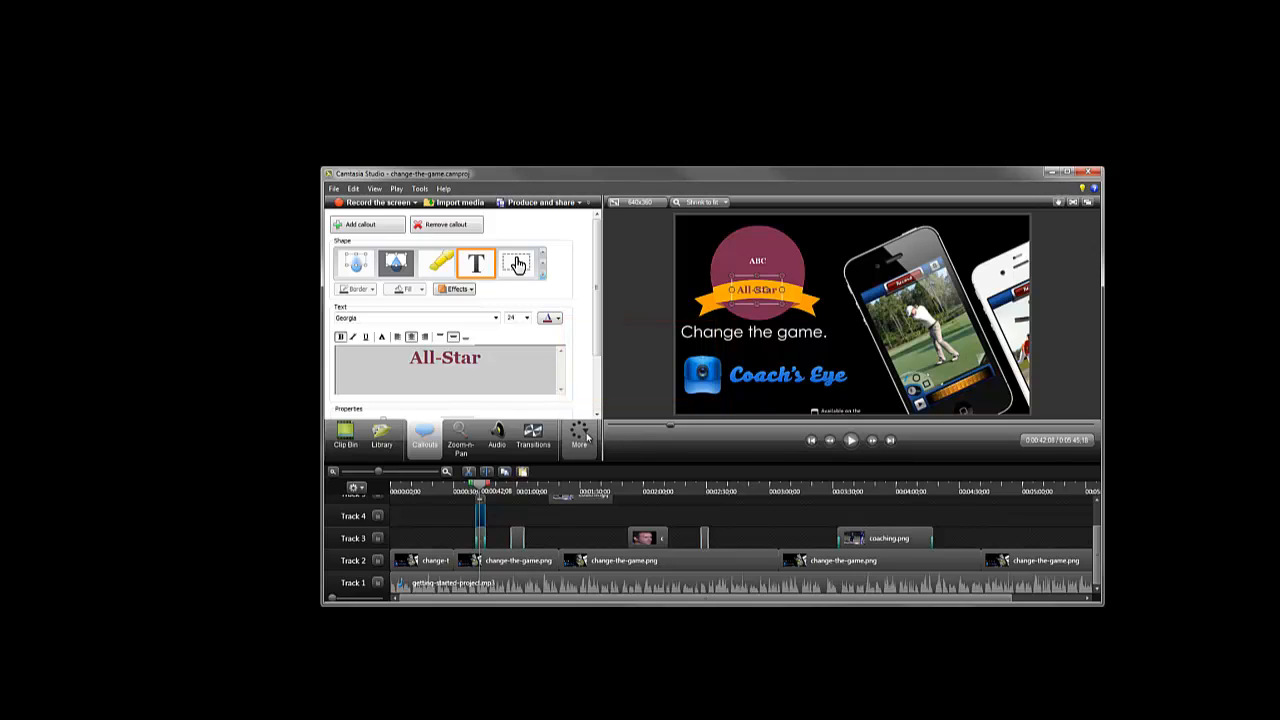
- View the Captions tools and the Quizzing tools
click(587, 437)
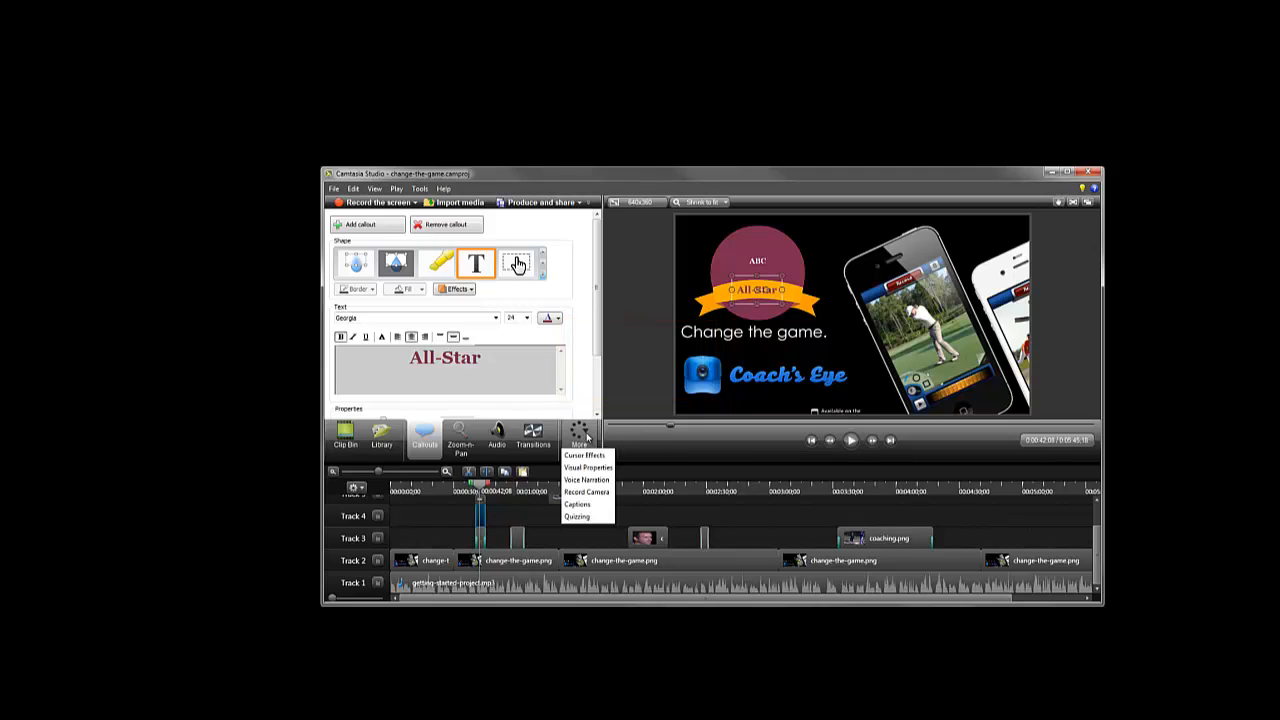
click(586, 504)
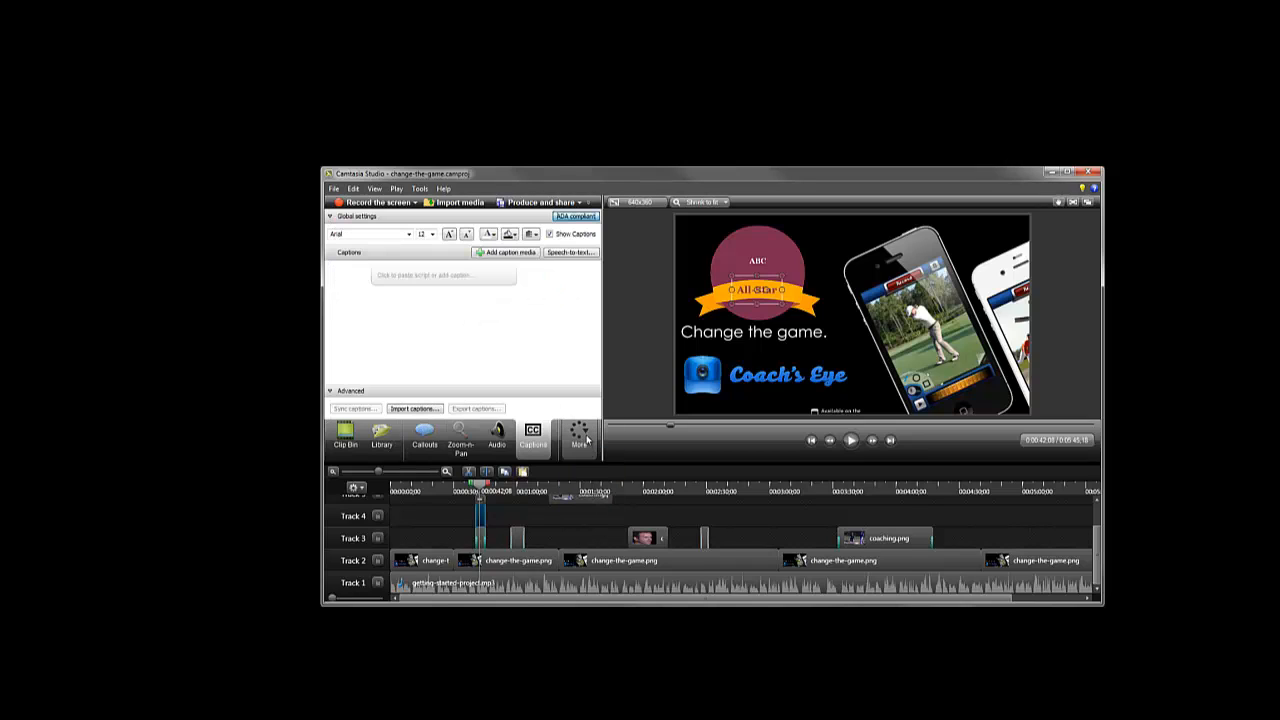
click(588, 440)
click(587, 515)
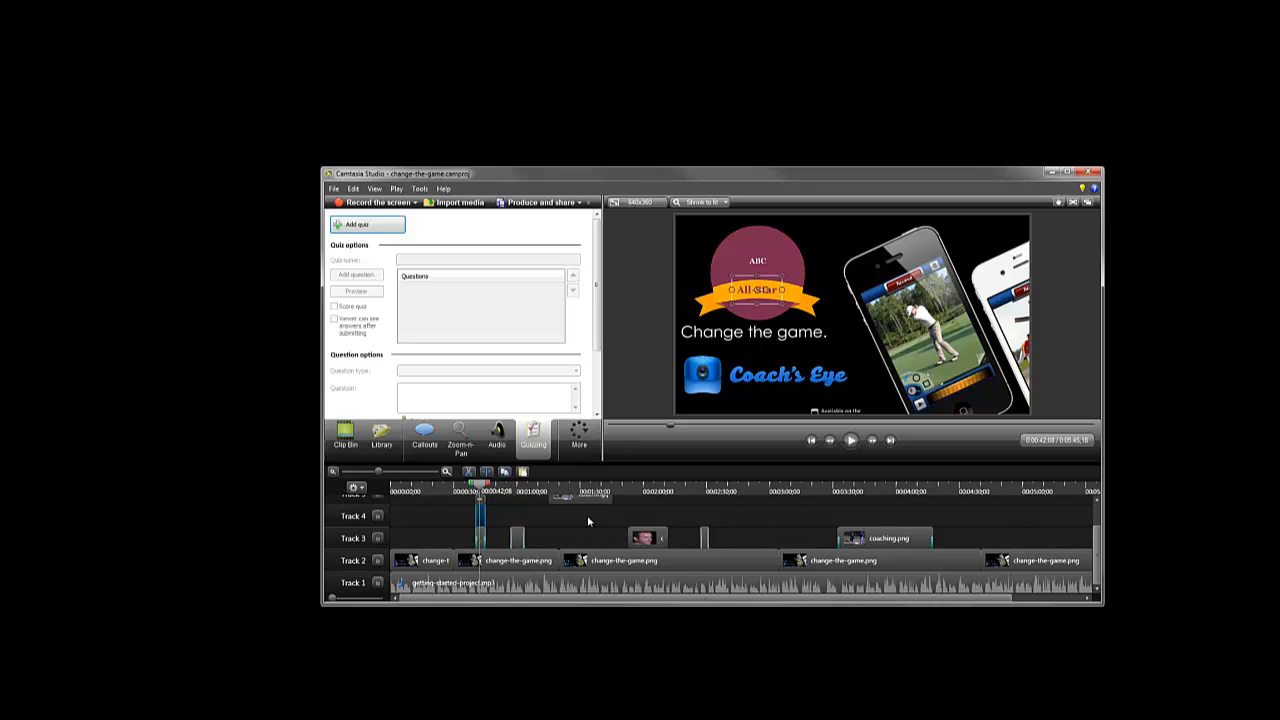
- Add a Fade through black transition between the first two change-the-game clips on Track 2 and clear the selection
click(588, 440)
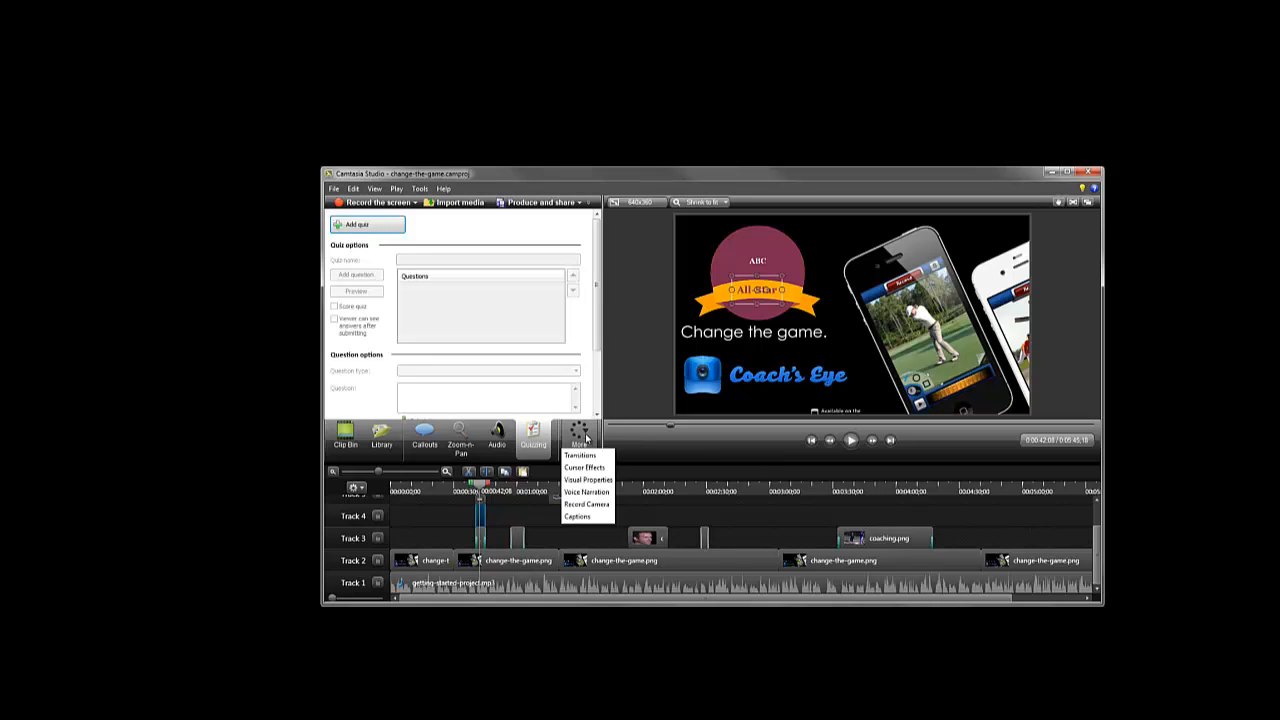
click(586, 457)
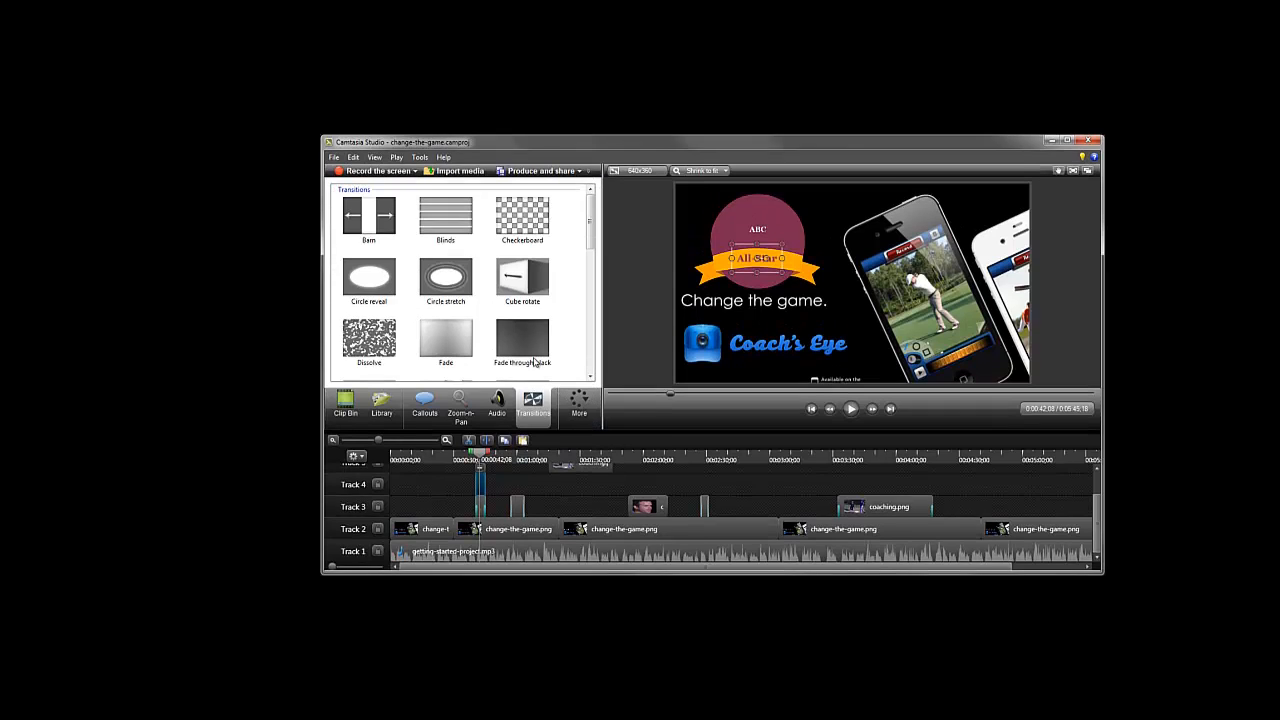
click(512, 380)
drag(512, 313, 456, 499)
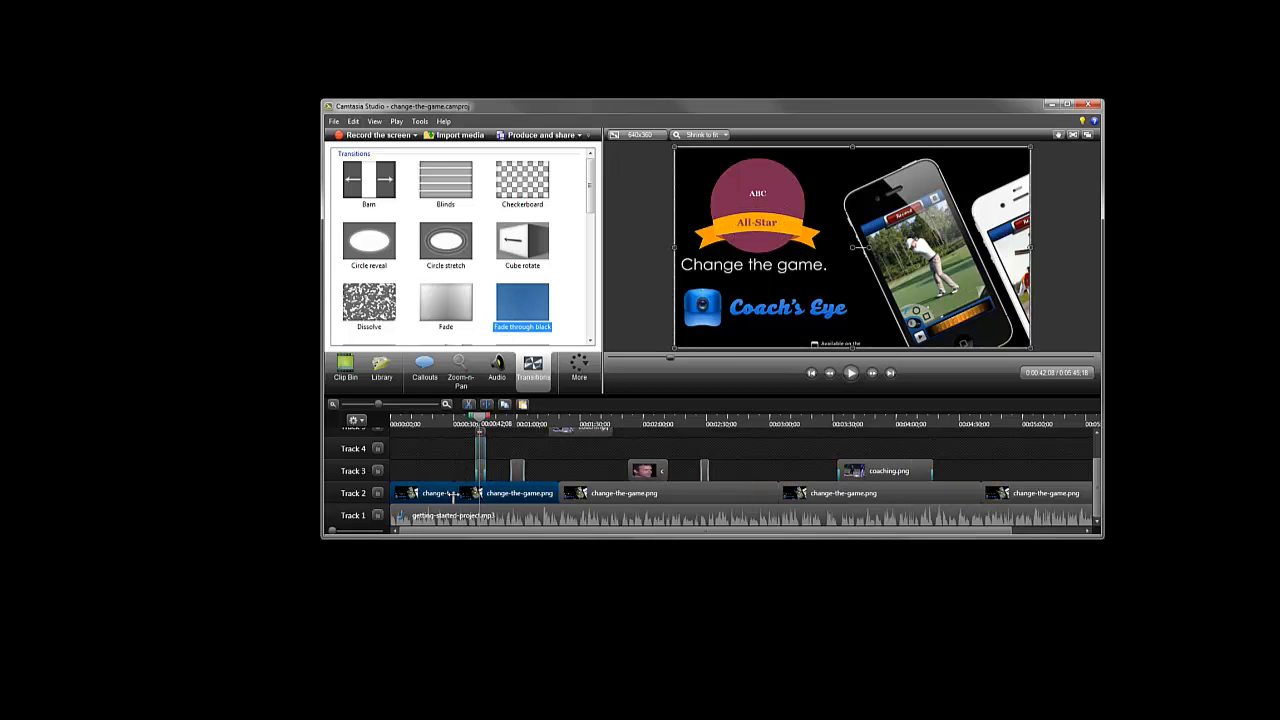
click(452, 473)
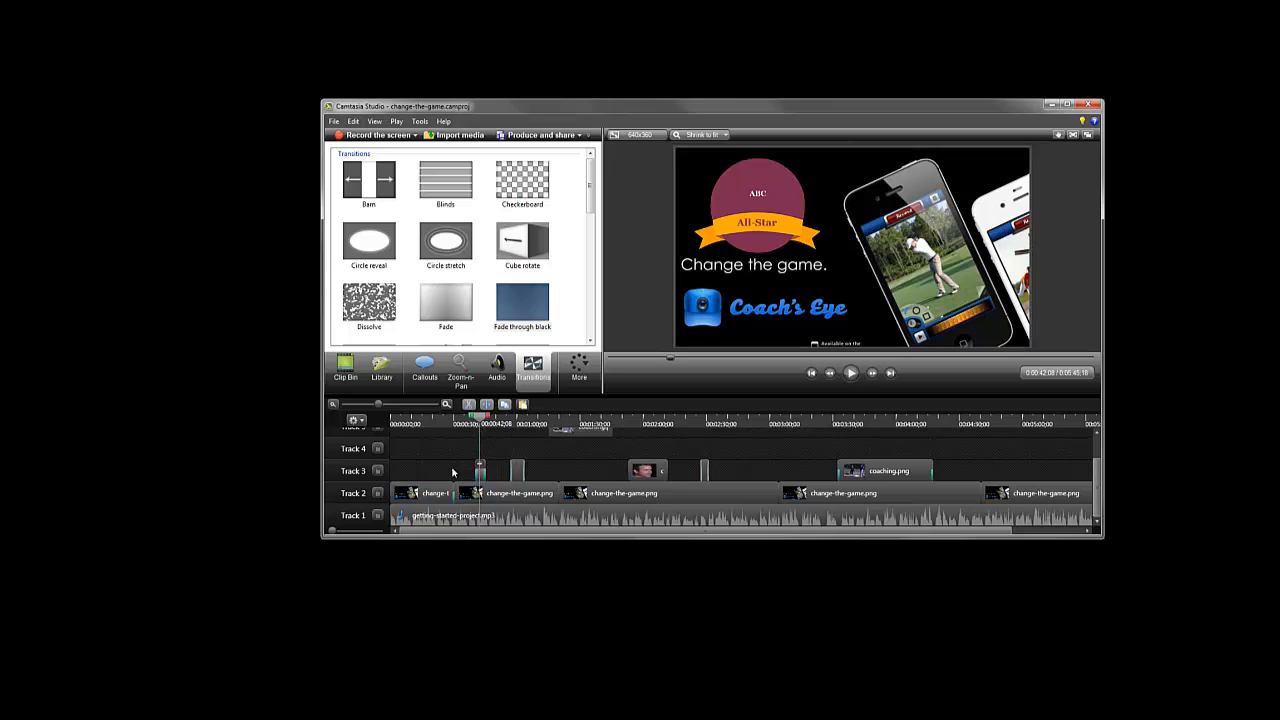
- Show the Clip Bin, examine the Production Wizard's custom MP4 - Flash / HTML5 player settings through the player options, and cancel the production
click(352, 368)
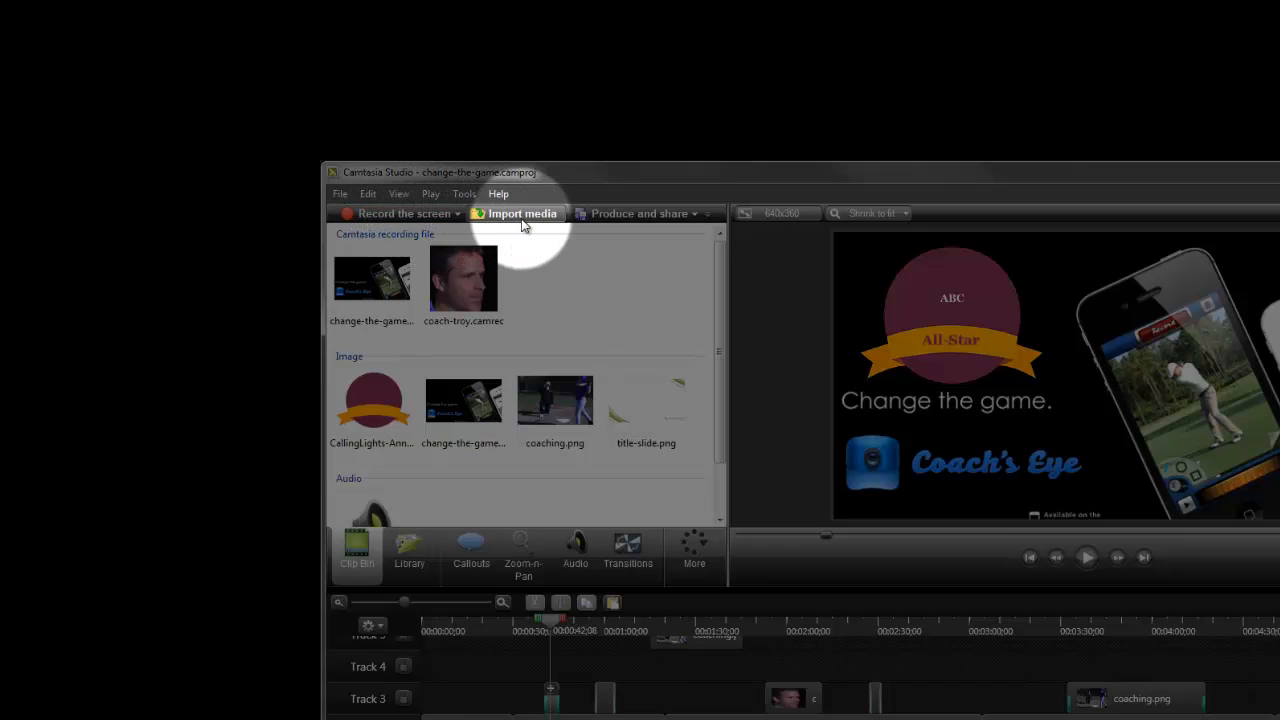
click(636, 222)
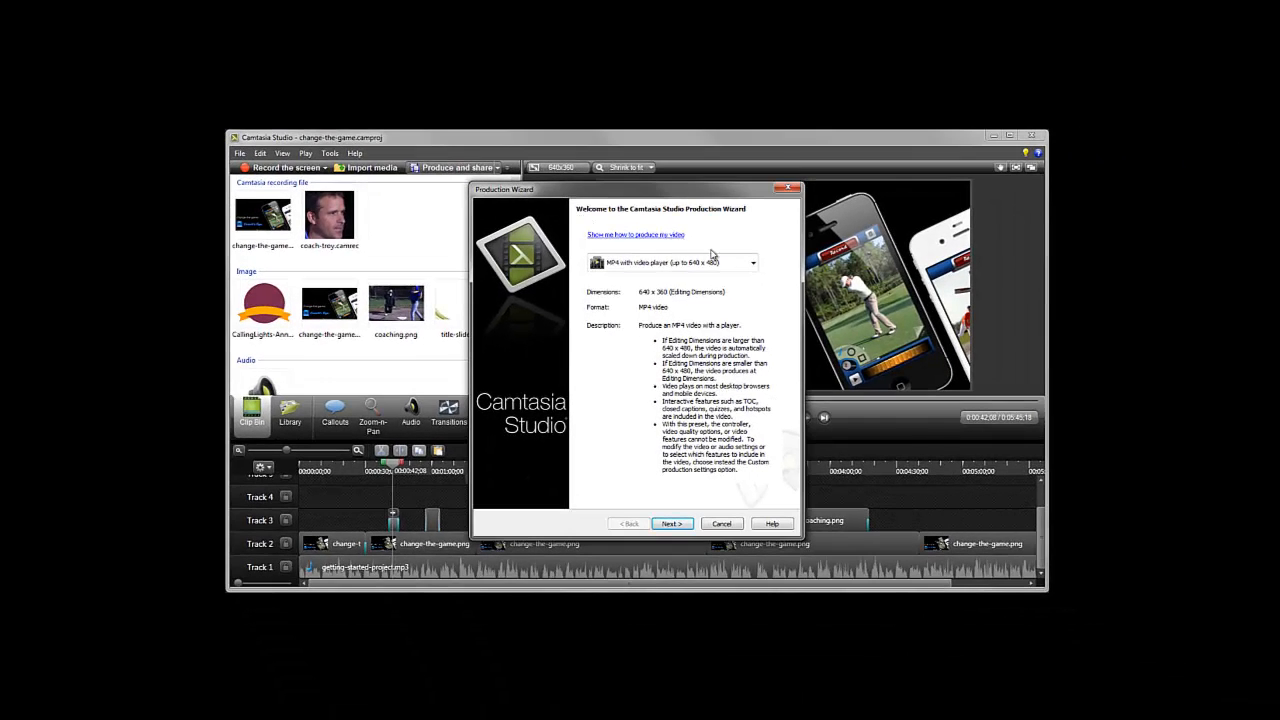
click(754, 263)
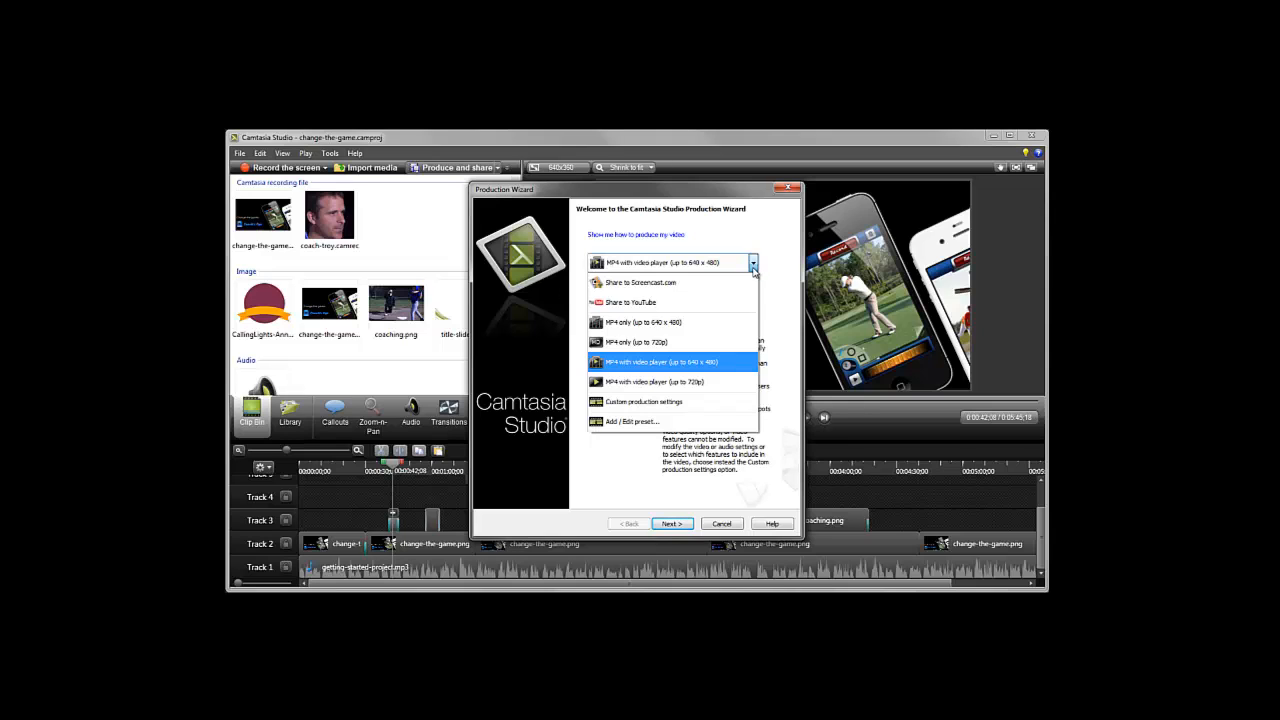
click(720, 402)
click(669, 524)
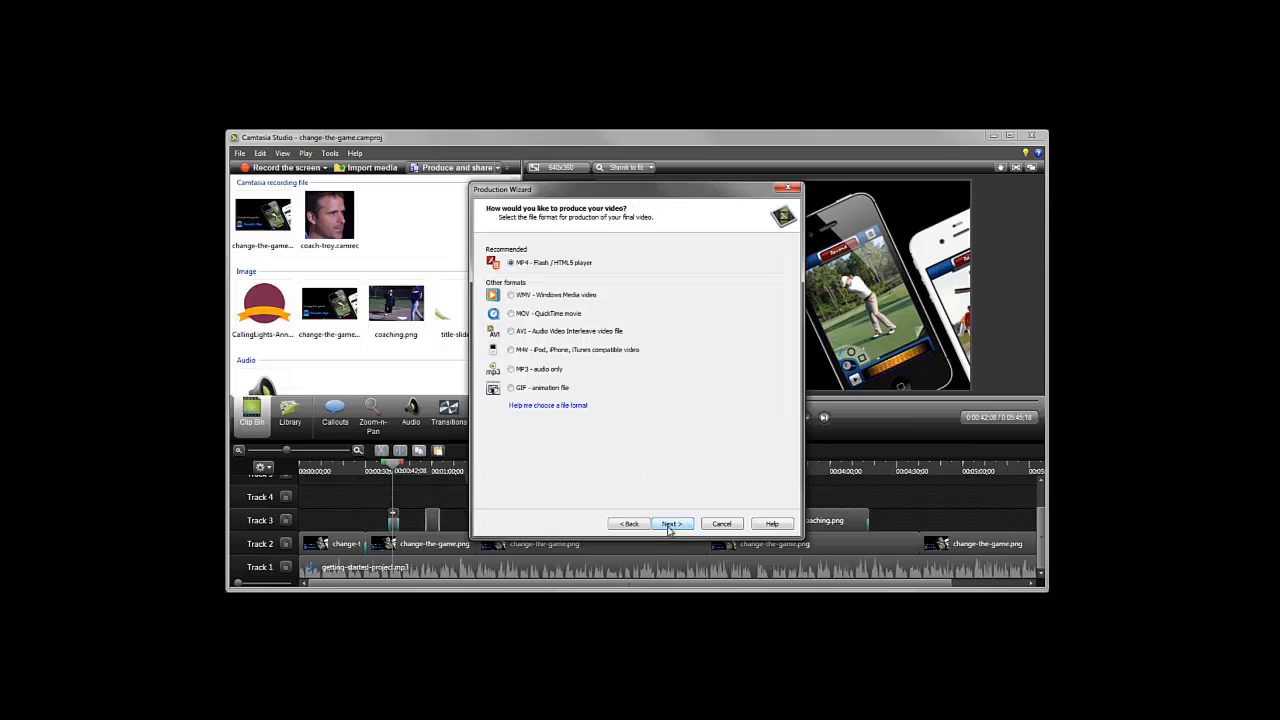
click(669, 525)
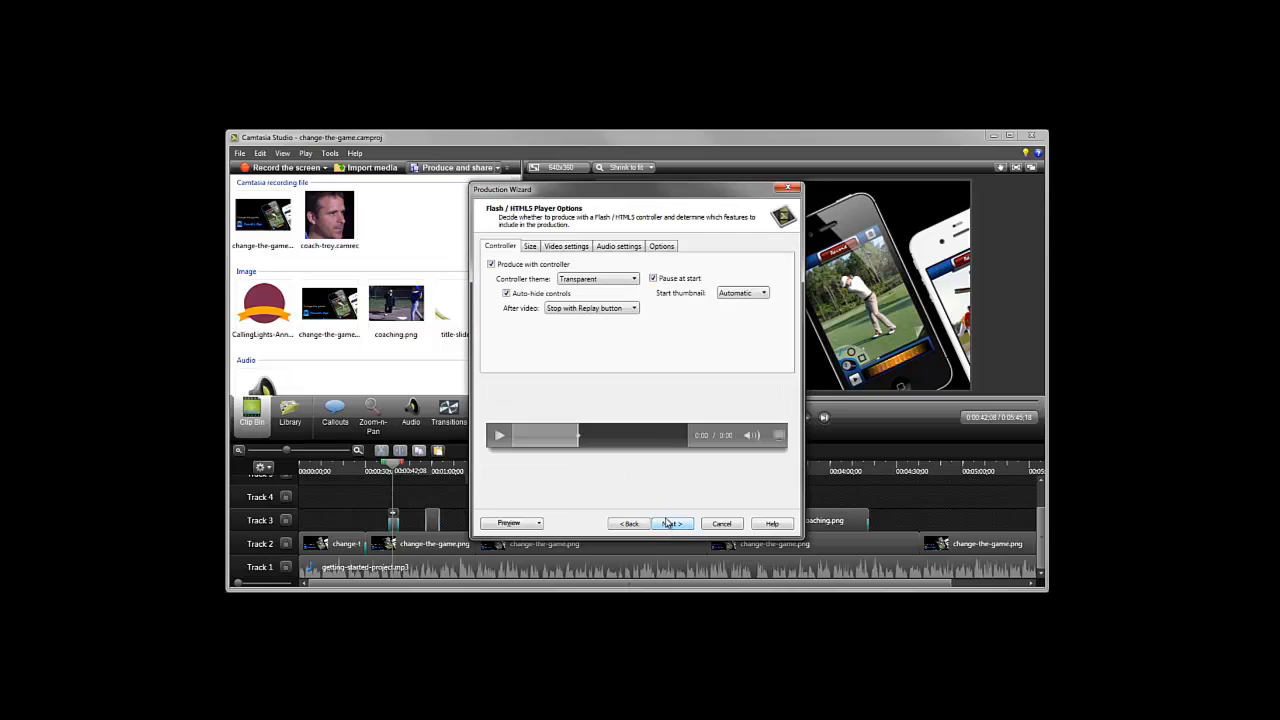
click(660, 249)
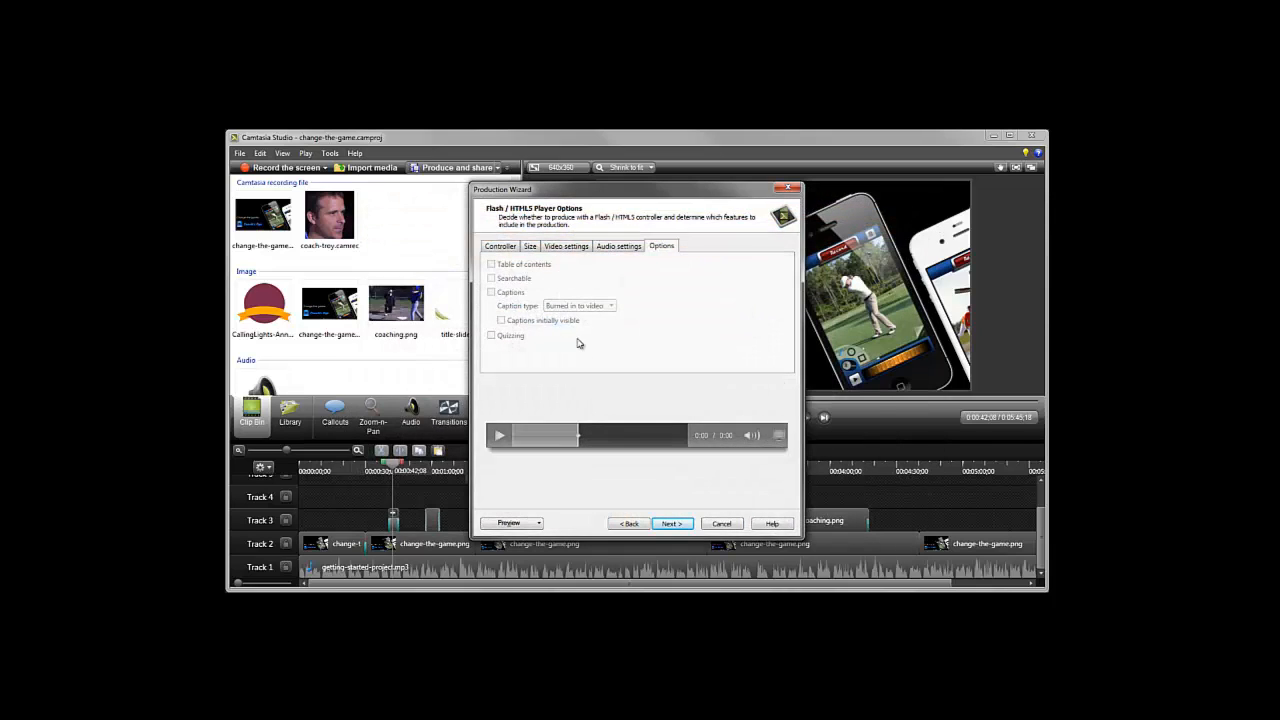
click(708, 526)
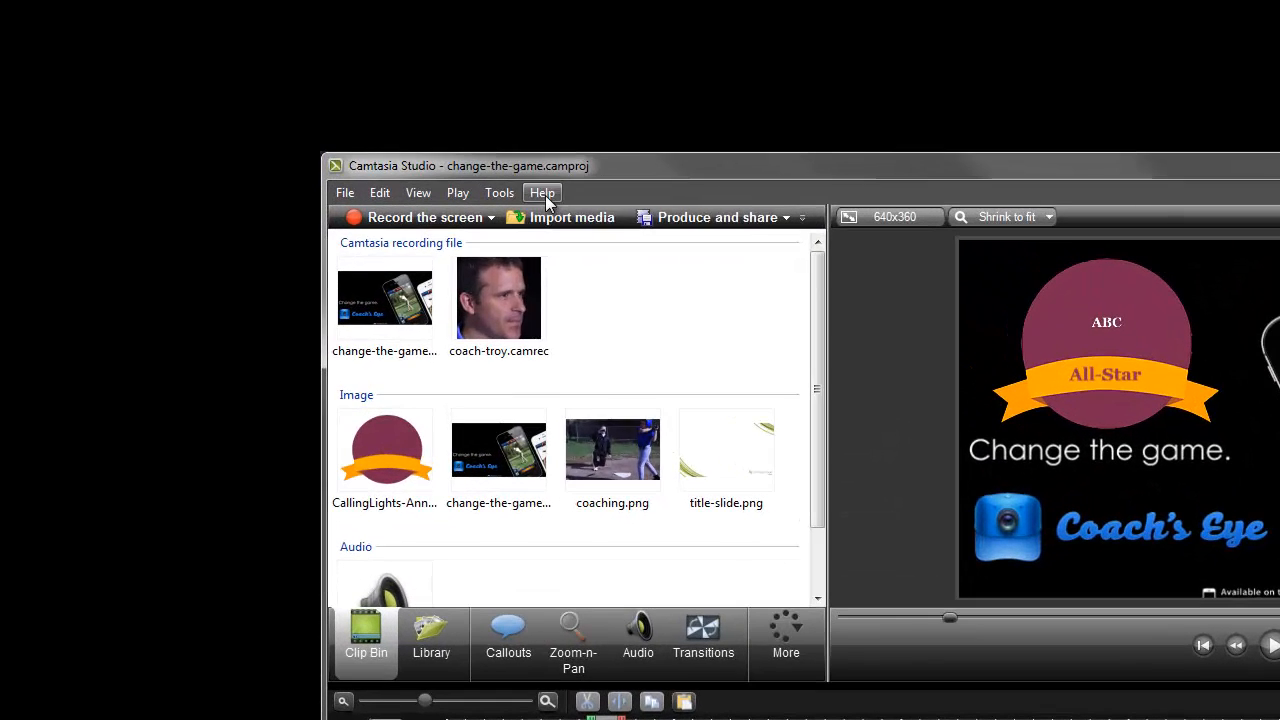
- Display the available help resources and locate the Tutorials entry
click(545, 196)
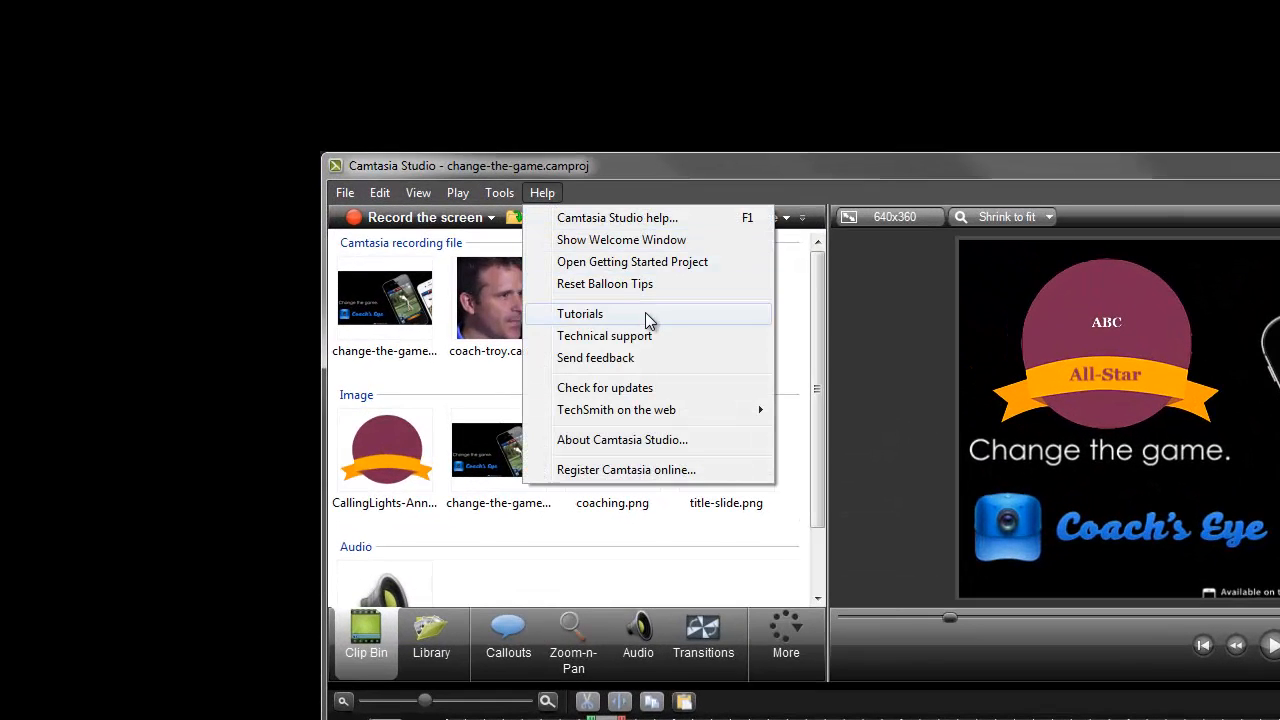